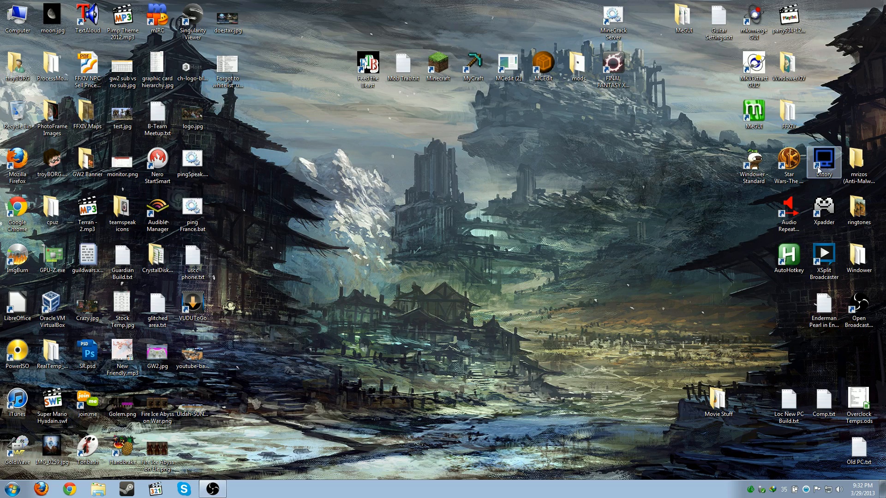
# Launch Dxtory, move its window toward the middle of the desktop and select the Minecraft profile.
pyautogui.click(819, 168)
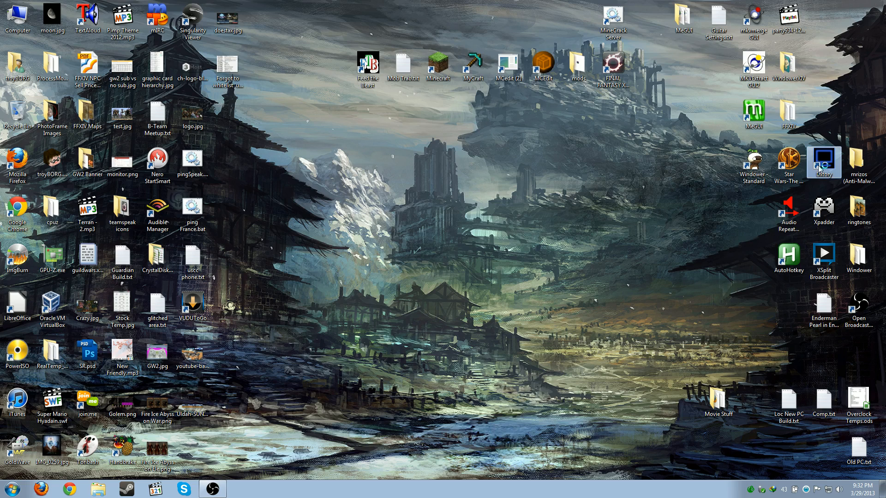
pyautogui.doubleClick(818, 168)
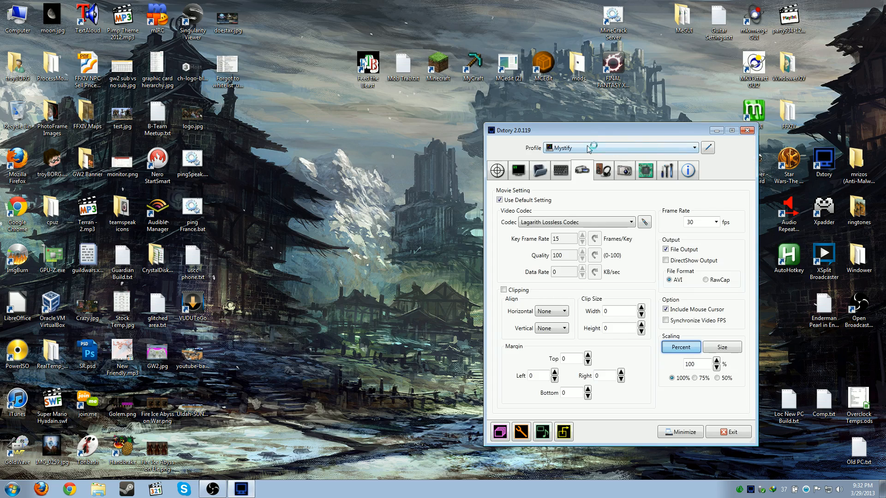
pyautogui.moveTo(578, 133); pyautogui.dragTo(437, 130)
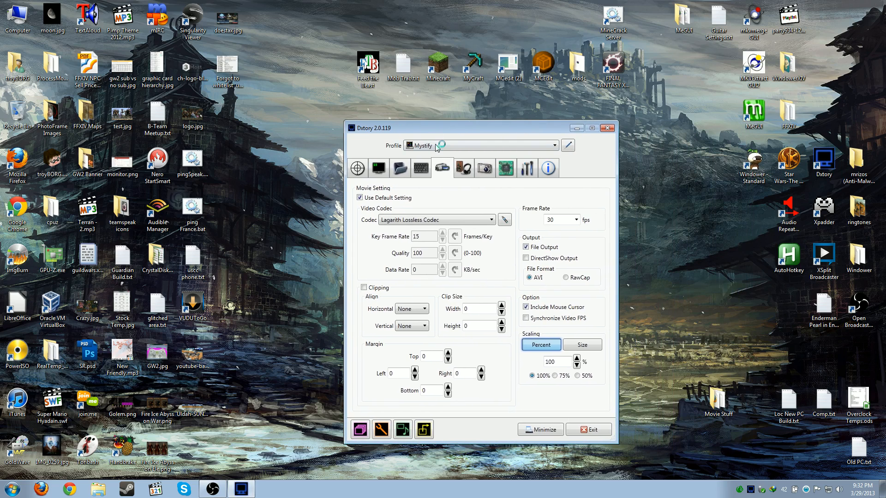
pyautogui.click(448, 314)
# Review the Minecraft profile's movie save folders with their write speeds, and its movie codec and frame rate settings.
pyautogui.click(399, 168)
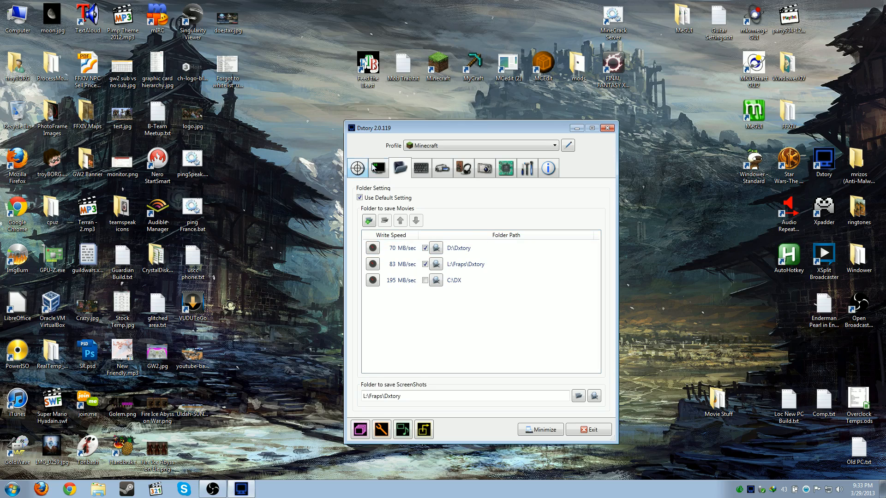
pyautogui.click(442, 171)
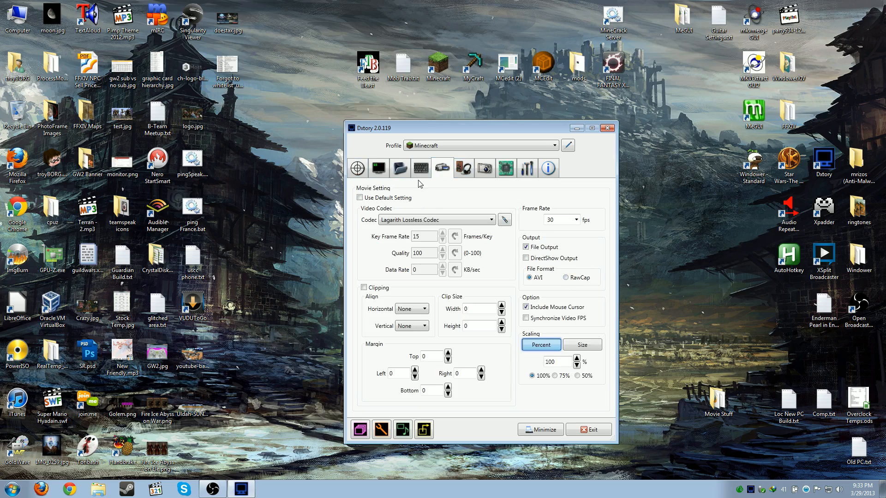
pyautogui.click(387, 174)
pyautogui.click(402, 172)
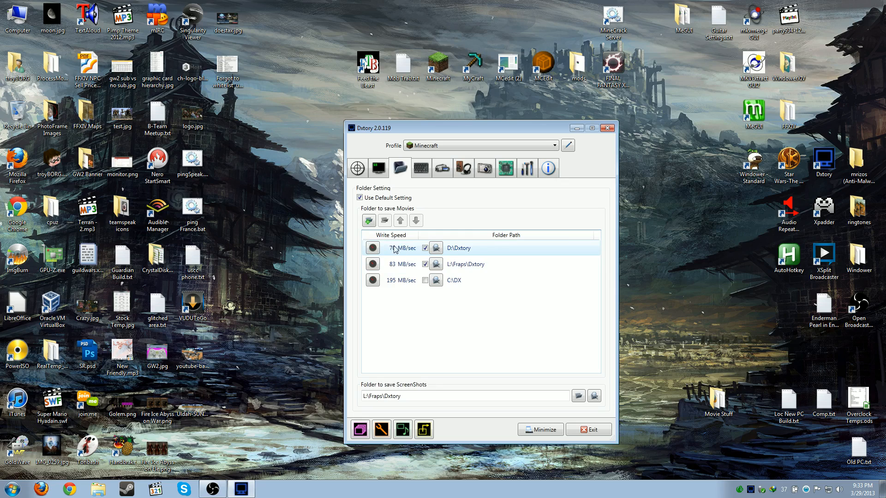
# Check the device, codec and format of both audio tracks in the Minecraft profile, and minimize the recorder.
pyautogui.click(446, 170)
pyautogui.click(460, 171)
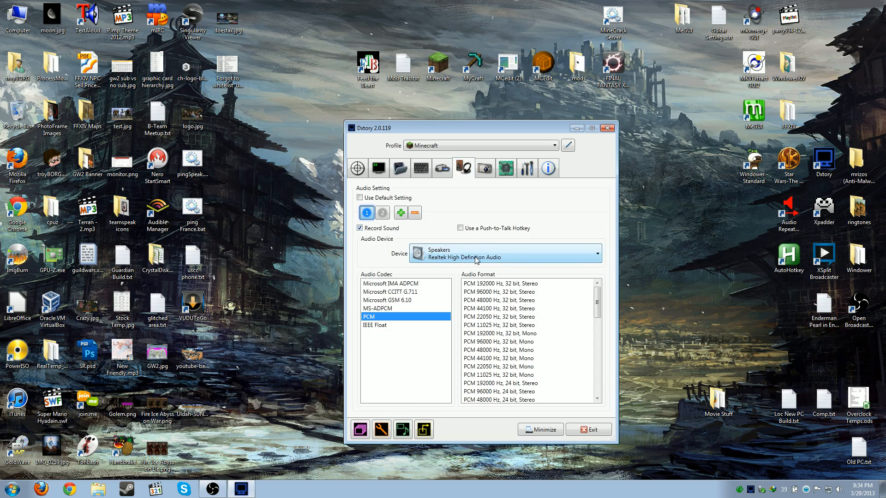
pyautogui.click(382, 215)
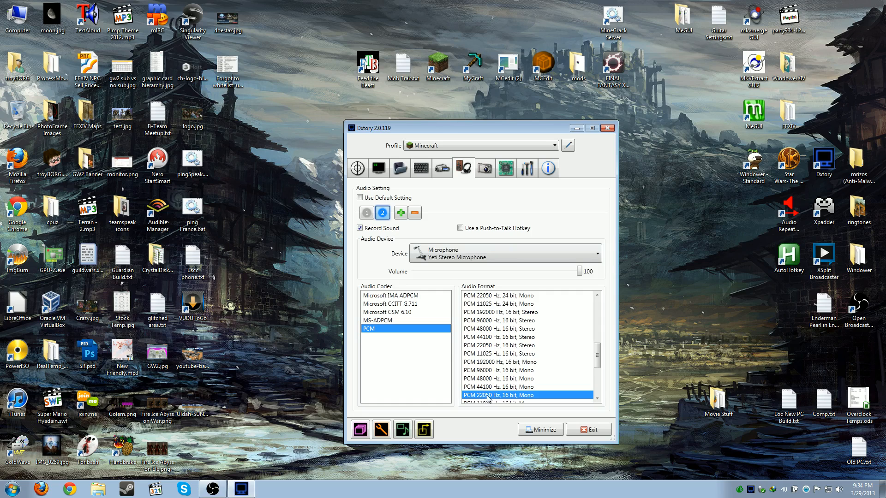
pyautogui.click(368, 213)
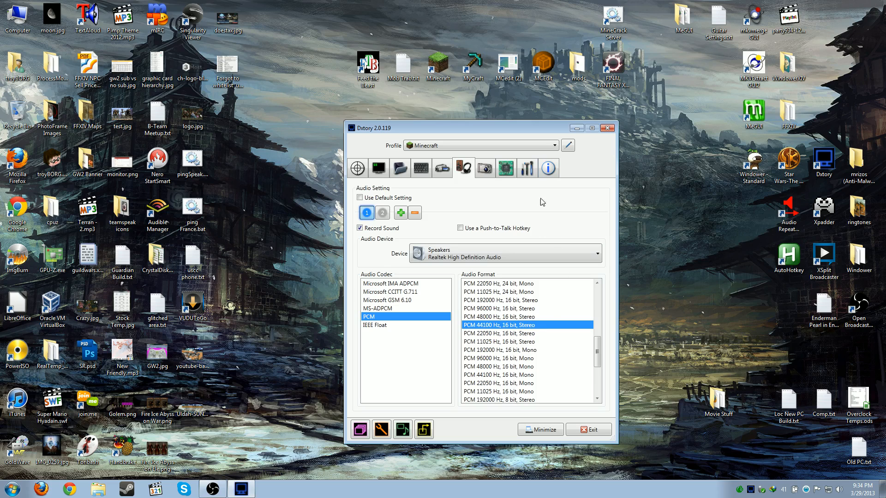
pyautogui.click(576, 129)
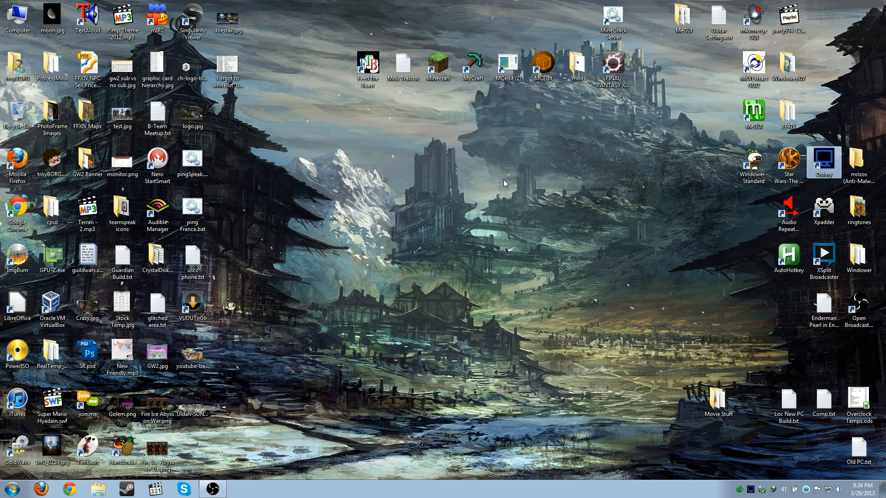
# Launch Minecraft, close its console window and log in with the remembered account.
pyautogui.doubleClick(438, 67)
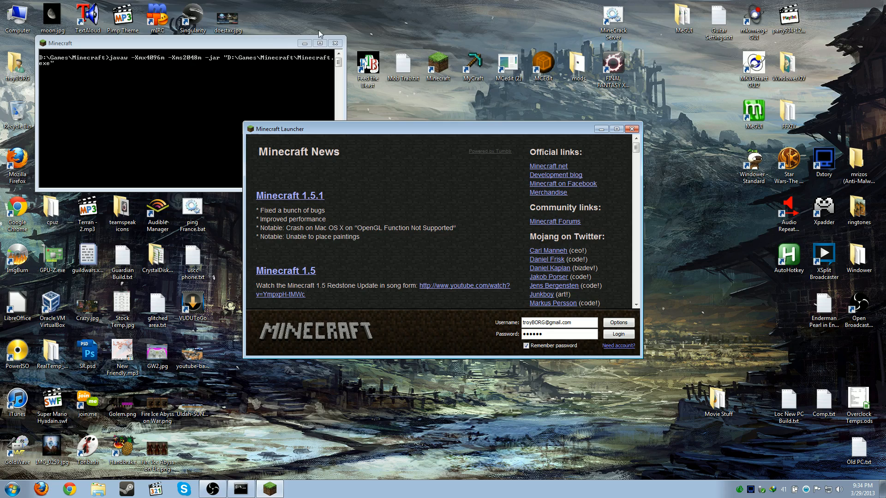
pyautogui.click(335, 43)
pyautogui.click(628, 336)
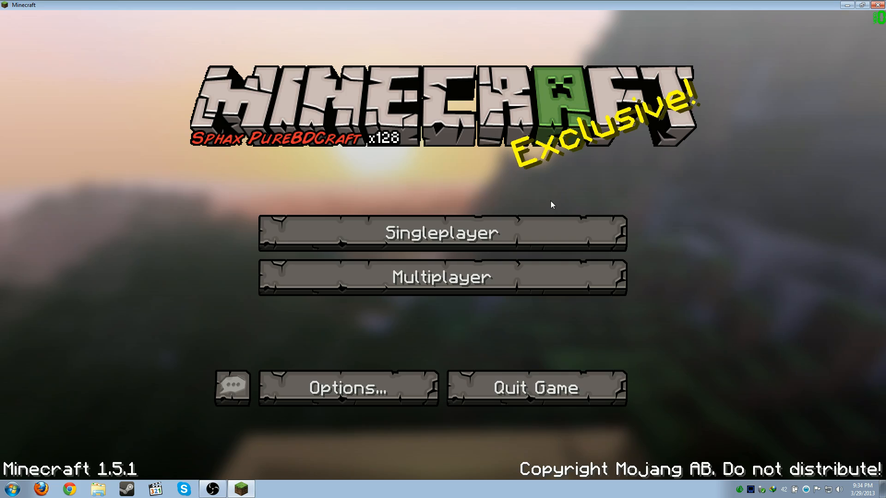
# Change the texture pack to Default and return to the title screen.
pyautogui.click(363, 396)
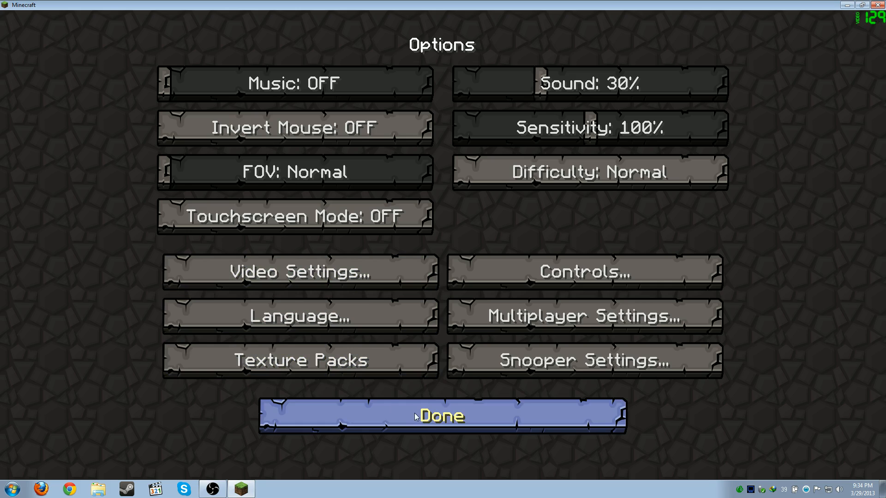
pyautogui.click(343, 375)
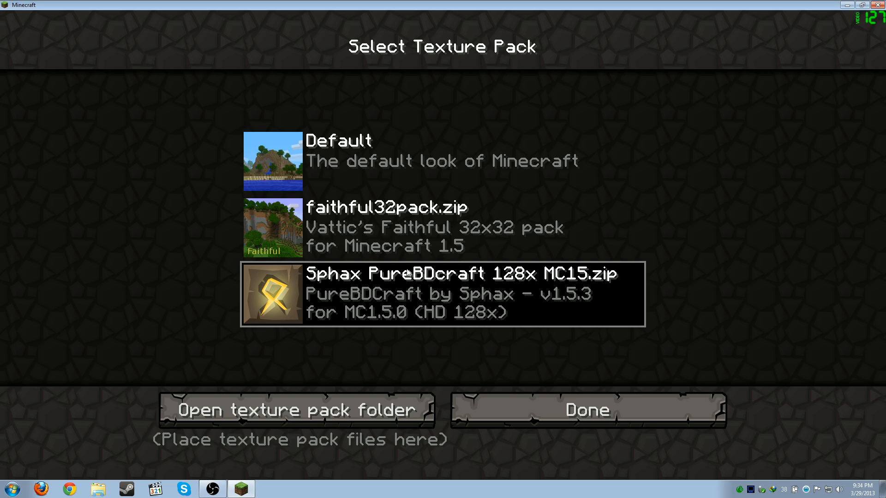
pyautogui.click(333, 150)
pyautogui.click(547, 405)
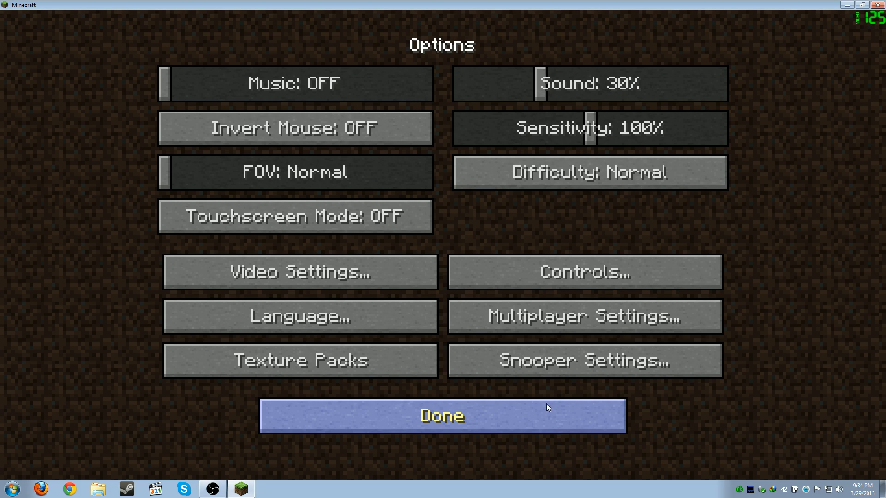
pyautogui.click(545, 429)
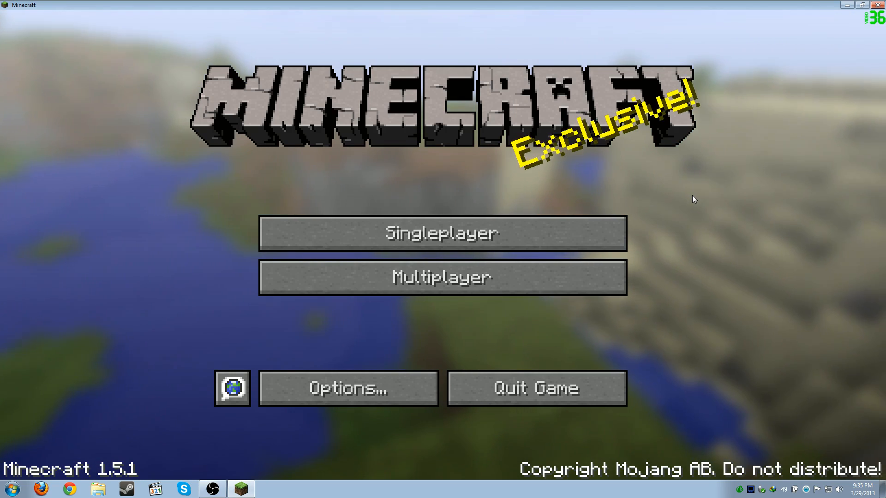
# Create a new singleplayer world in Survival mode named Video.
pyautogui.click(443, 233)
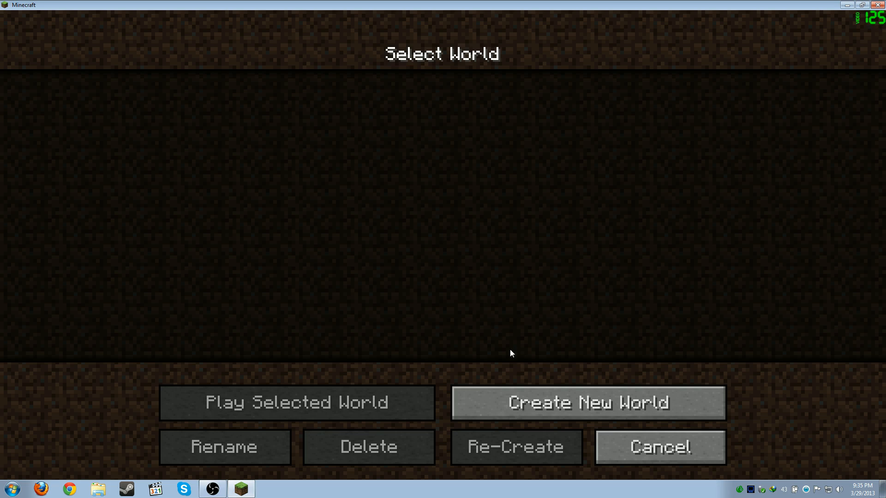
pyautogui.click(537, 402)
pyautogui.write('\\')
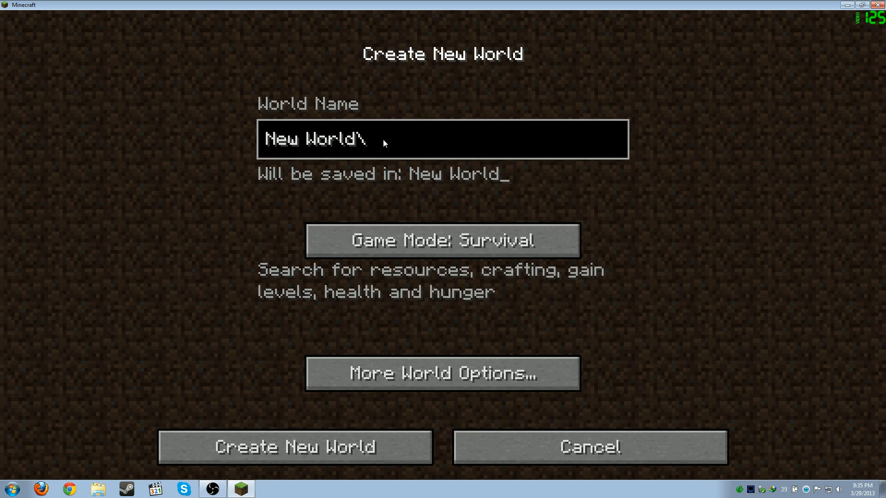
pyautogui.press('BackSpace')
pyautogui.press('BackSpace')
pyautogui.press('BackSpace')
pyautogui.press('BackSpace')
pyautogui.press('BackSpace')
pyautogui.press('BackSpace')
pyautogui.press('BackSpace')
pyautogui.press('BackSpace')
pyautogui.press('BackSpace')
pyautogui.press('BackSpace')
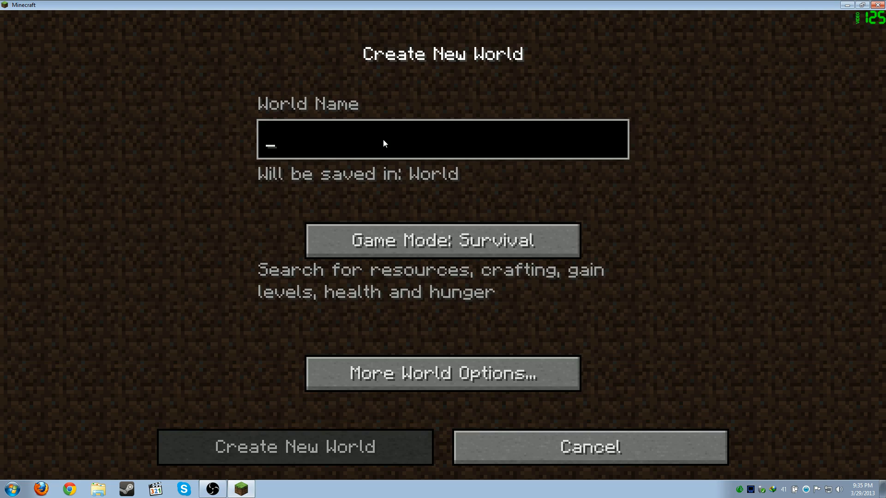
pyautogui.write('Video')
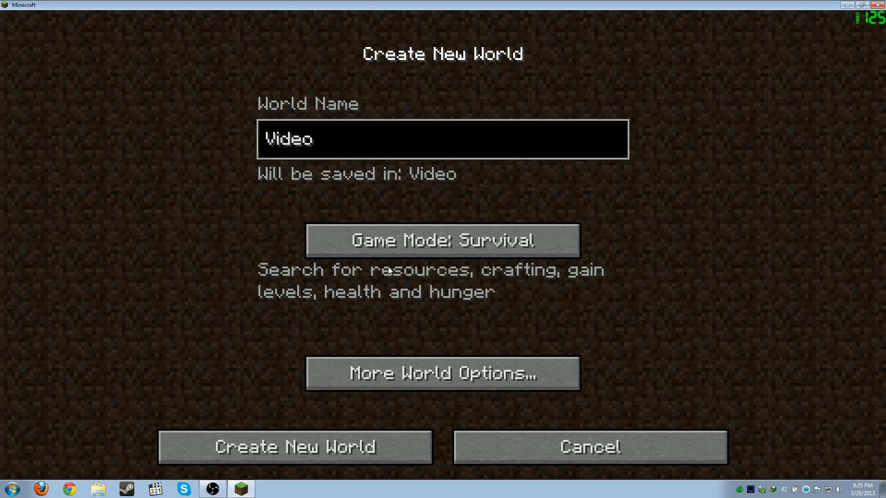
pyautogui.click(353, 433)
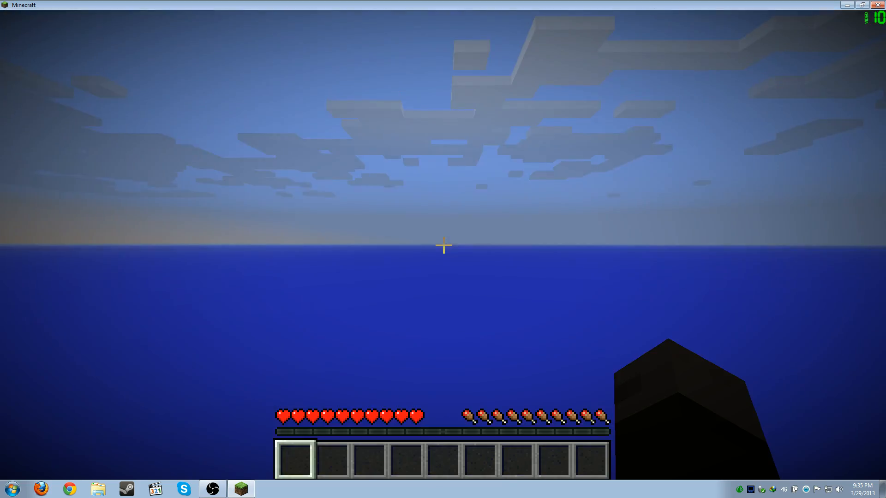
# Pause the game and review the video settings, including graphics, render distance, performance and VSync.
pyautogui.press('Escape')
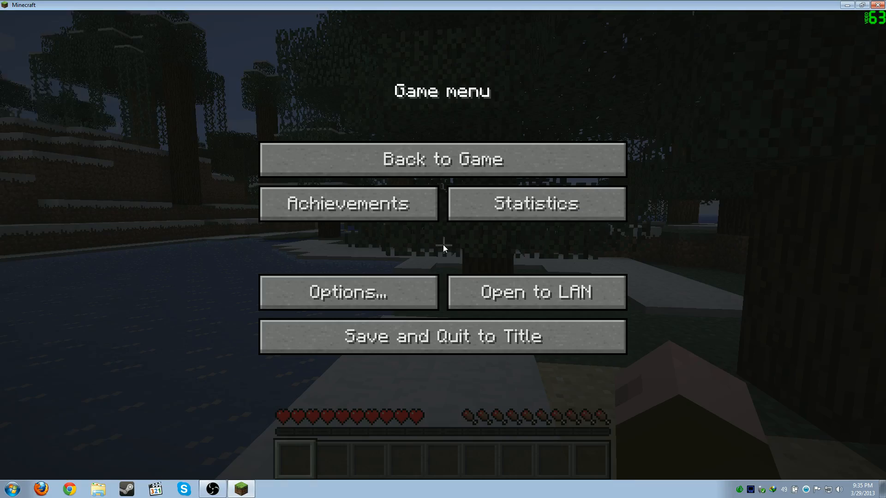
pyautogui.click(350, 283)
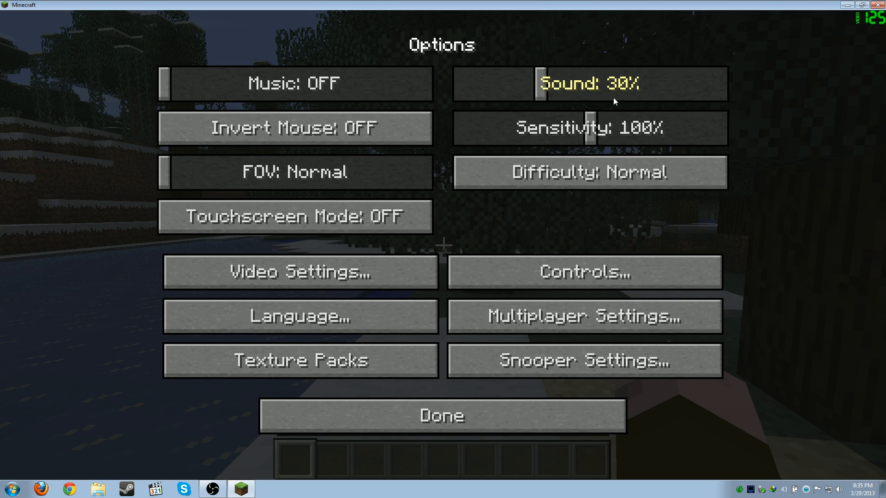
pyautogui.click(272, 279)
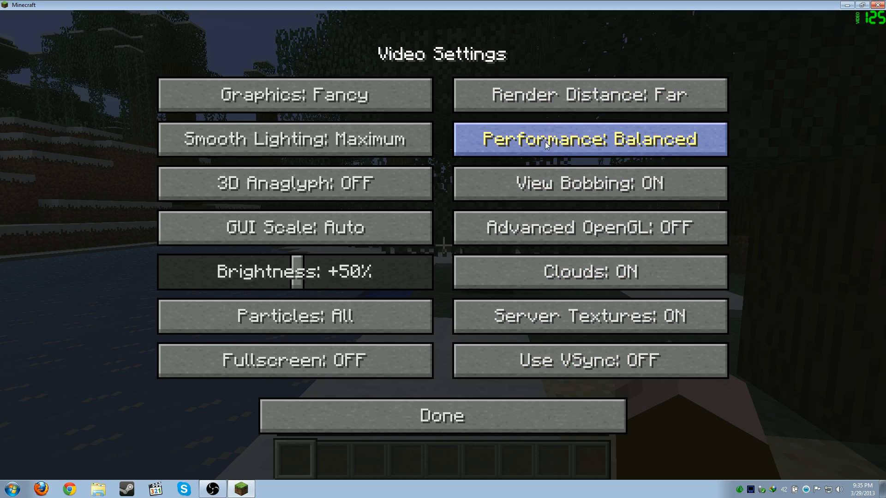
pyautogui.press('Escape')
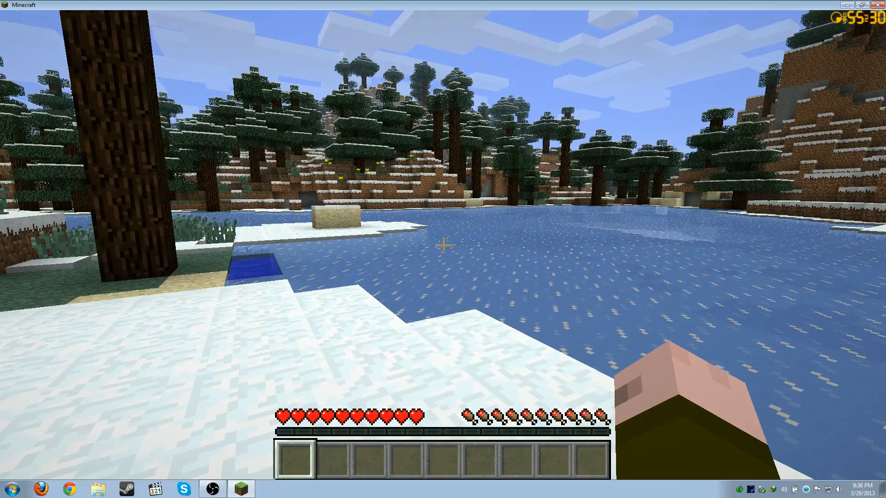
# Walk across the frozen lake to the spruce tree on the snowy far bank.
pyautogui.press('w')
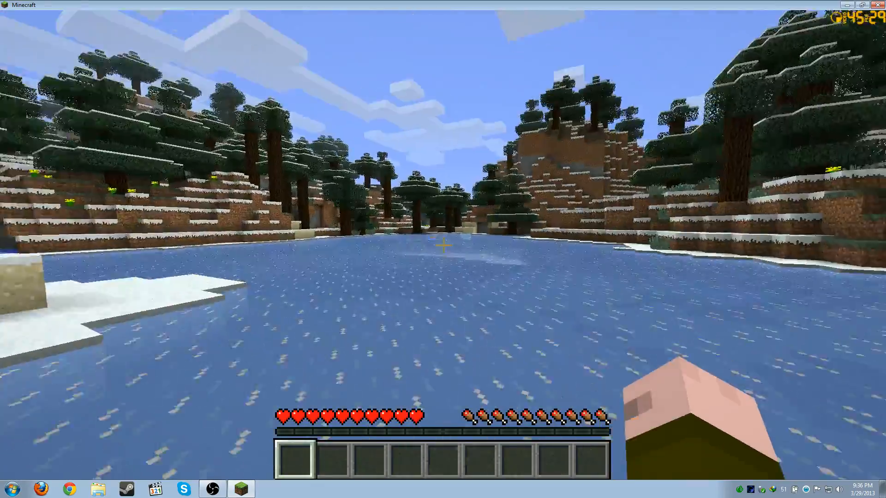
pyautogui.press('w')
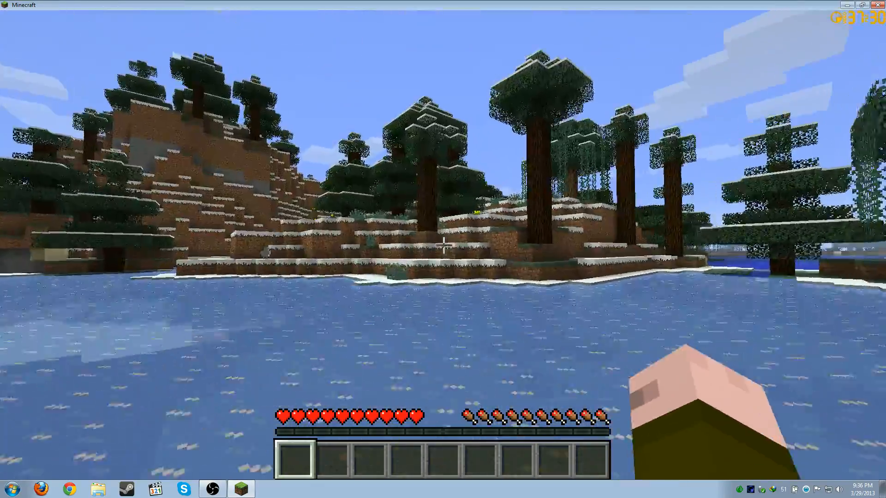
pyautogui.press('w')
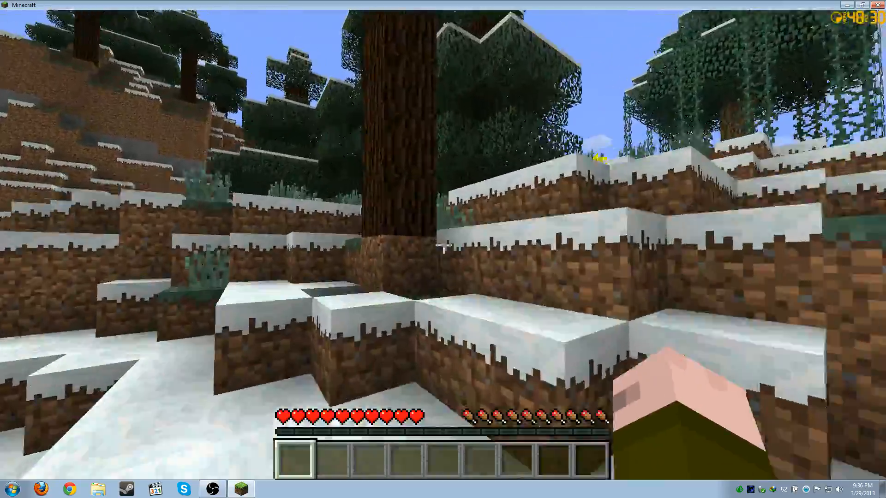
pyautogui.press('w')
# Break the blocks of the spruce trunk by hand and collect 4 Spruce Wood.
pyautogui.click(444, 246)
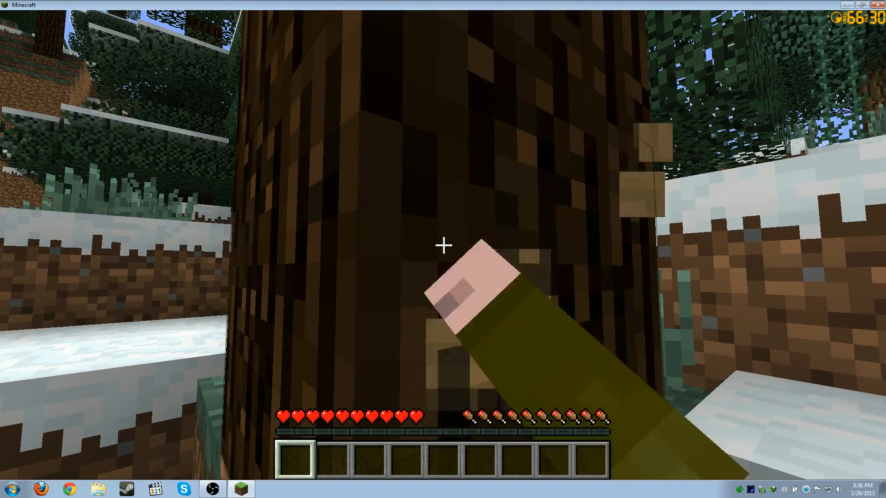
pyautogui.click(443, 245)
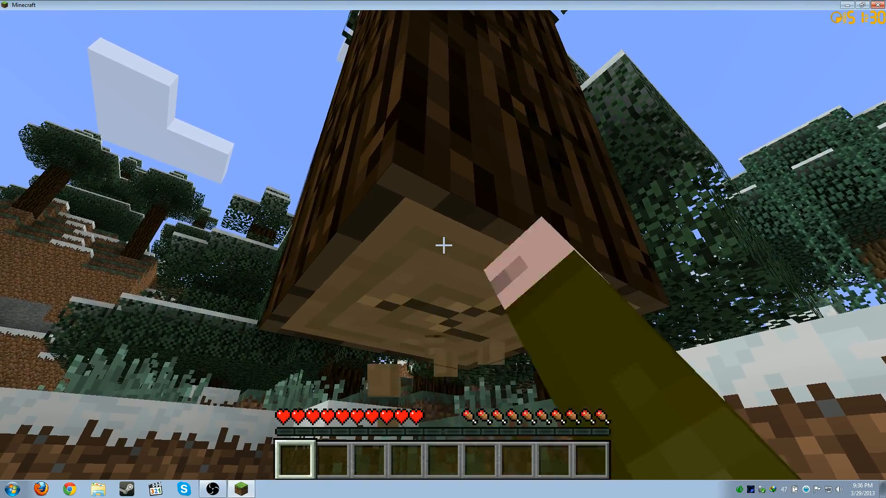
pyautogui.click(443, 245)
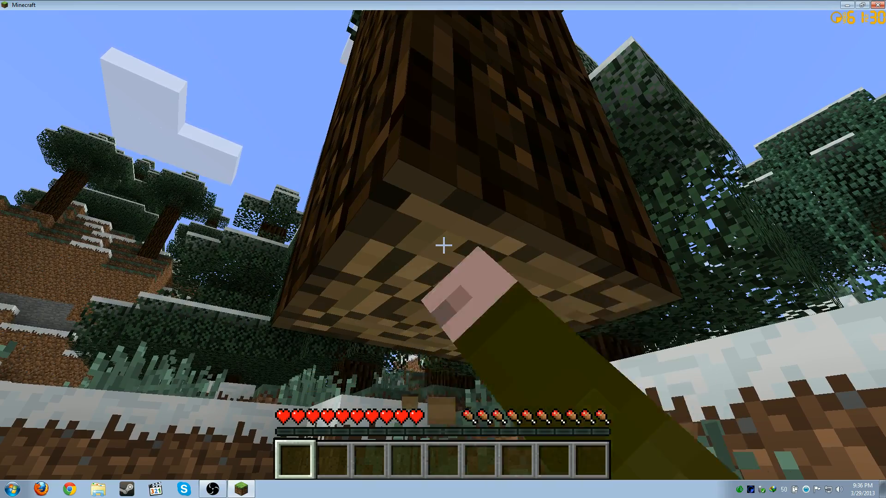
pyautogui.click(443, 246)
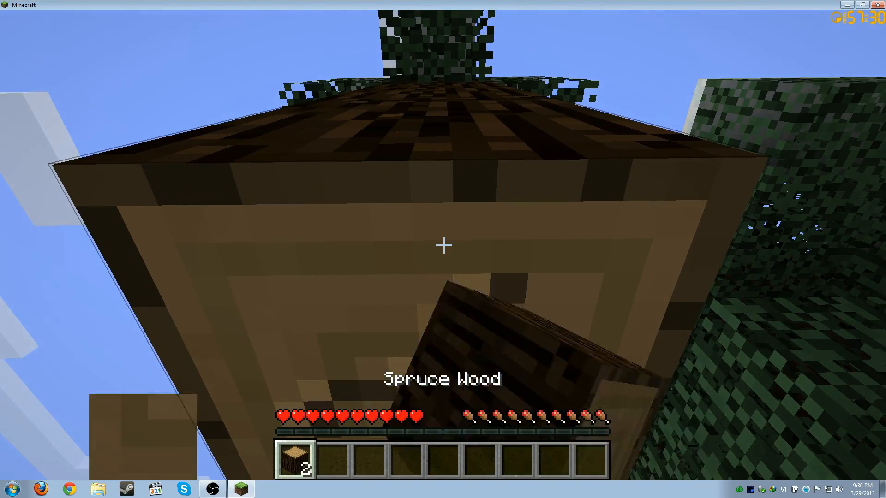
pyautogui.click(443, 245)
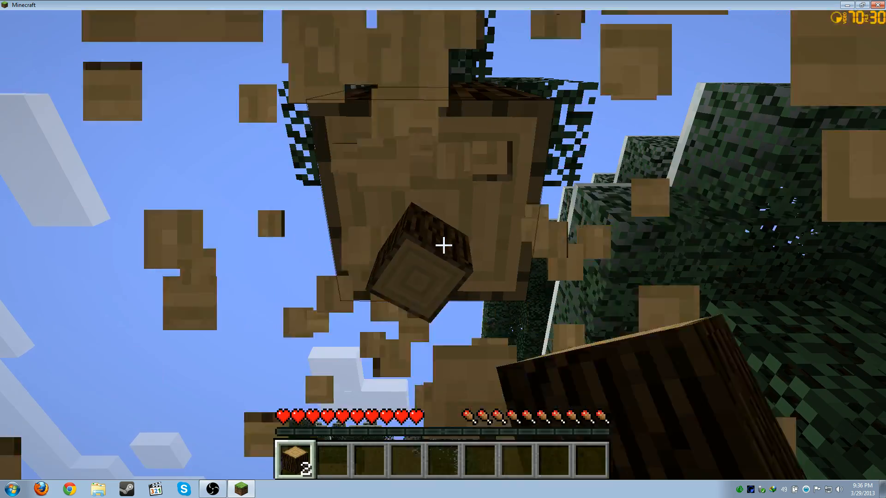
pyautogui.click(444, 245)
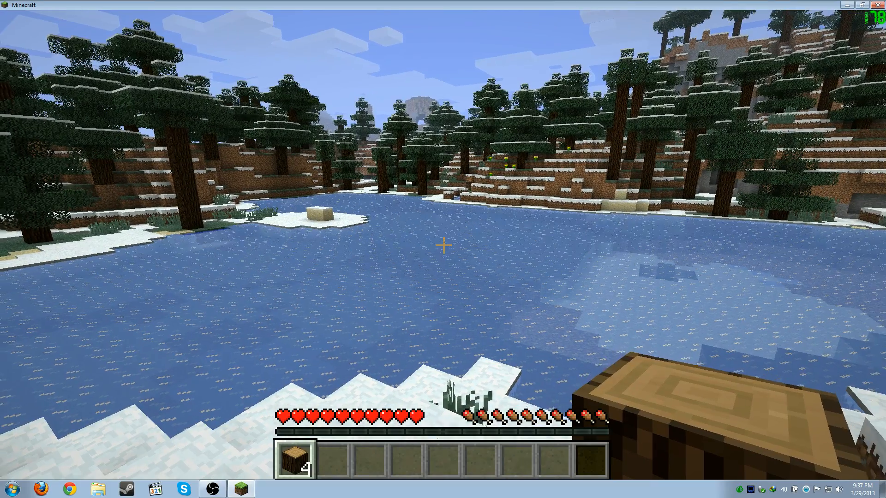
# Craft all 4 Spruce Wood into 16 planks in the inventory crafting grid.
pyautogui.press('e')
pyautogui.click(322, 366)
pyautogui.click(457, 188)
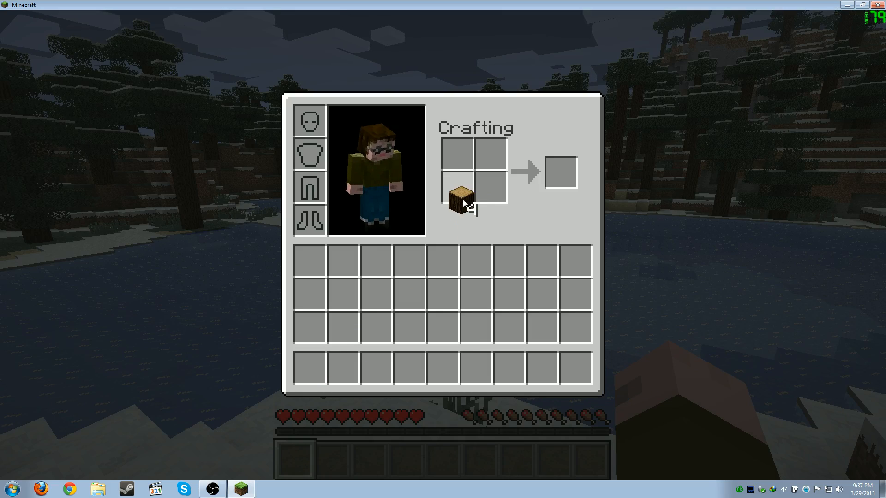
pyautogui.keyDown('shift'); pyautogui.click(558, 174); pyautogui.keyUp('shift')
# Craft a crafting table from four planks, keeping the remaining 12 planks in the inventory.
pyautogui.click(572, 368)
pyautogui.rightClick(458, 188)
pyautogui.rightClick(457, 154)
pyautogui.rightClick(491, 154)
pyautogui.rightClick(491, 188)
pyautogui.click(476, 295)
pyautogui.keyDown('shift'); pyautogui.click(561, 176); pyautogui.keyUp('shift')
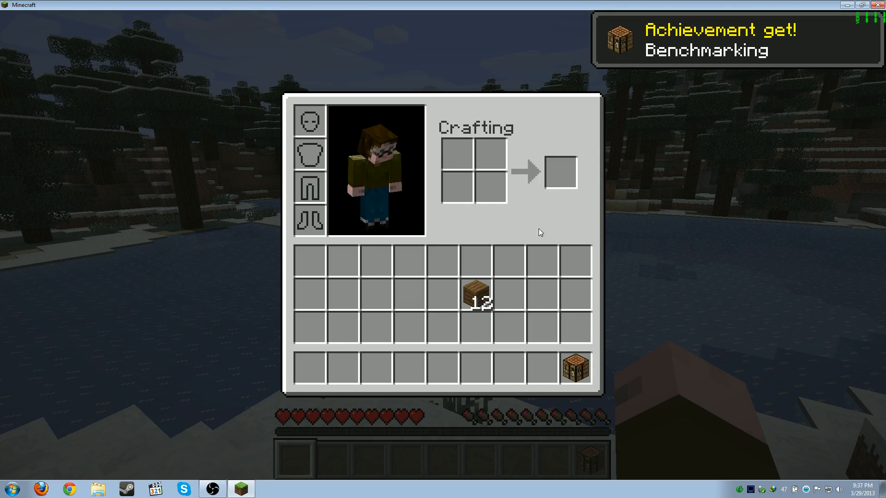
pyautogui.press('e')
# Place the crafting table on the ground near the lake bank and open its crafting grid.
pyautogui.scroll(-7, 443, 244)
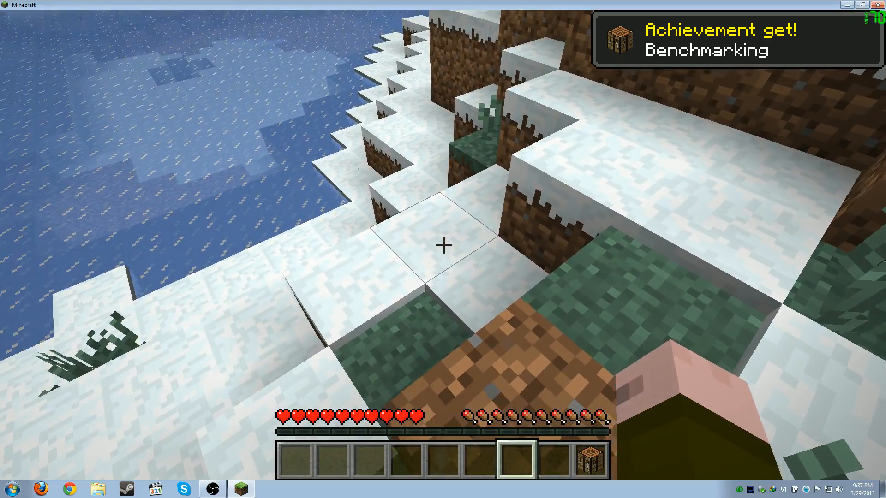
pyautogui.scroll(-1, 442, 245)
pyautogui.rightClick(443, 245)
pyautogui.rightClick(442, 245)
# Craft the 12 planks into 24 sticks at the crafting table and leave its crafting grid.
pyautogui.click(475, 295)
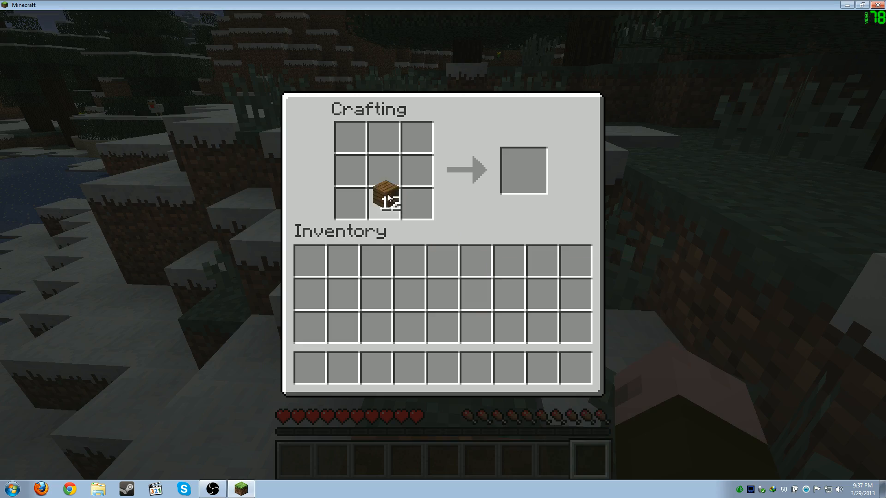
pyautogui.moveTo(387, 192); pyautogui.dragTo(387, 180)
pyautogui.keyDown('shift'); pyautogui.click(516, 184); pyautogui.keyUp('shift')
pyautogui.click(576, 367)
pyautogui.click(387, 212)
pyautogui.press('e')
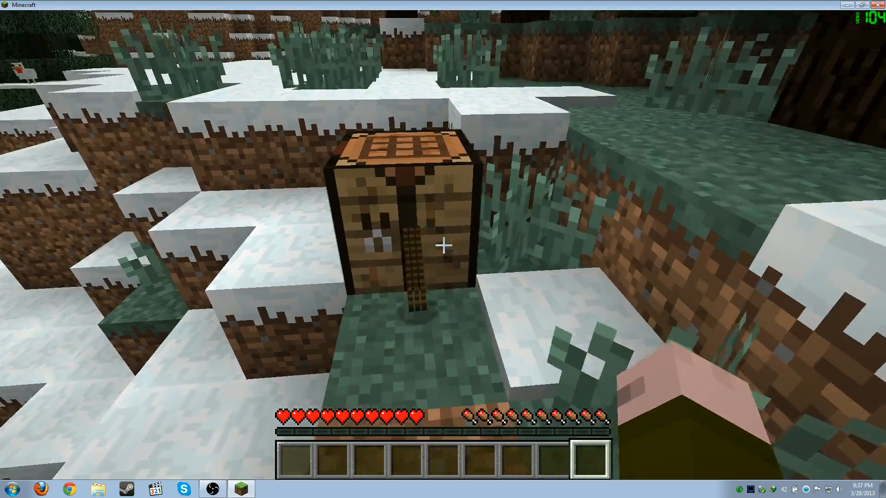
# Walk out onto the frozen lake and break the ice over the dark patch by hand.
pyautogui.press('w')
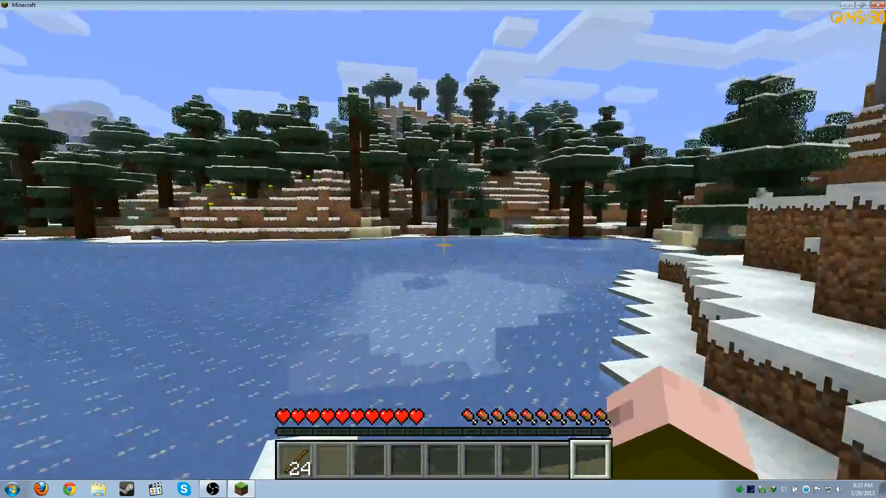
pyautogui.press('w')
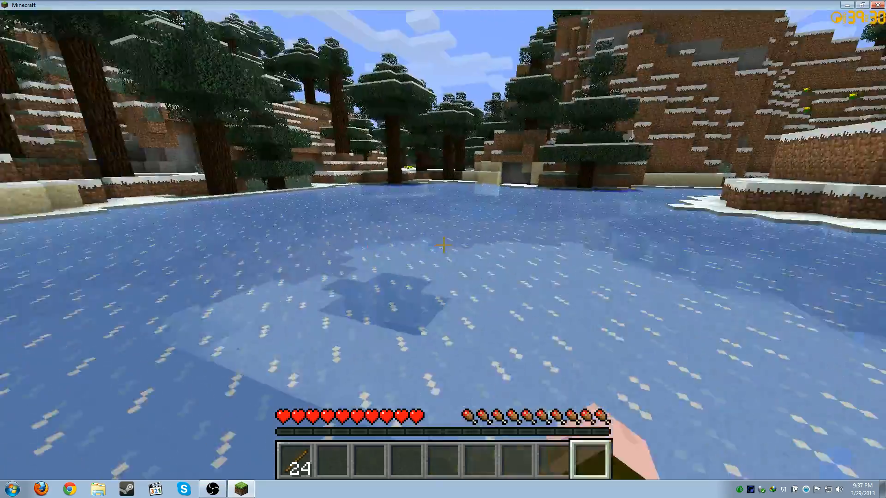
pyautogui.click(443, 245)
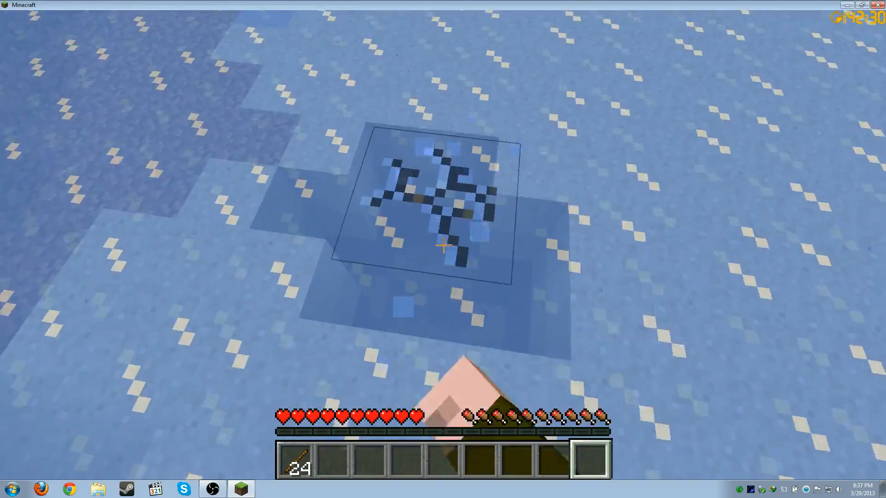
pyautogui.click(443, 246)
# Dive through the hole in the ice and swim down into the underwater cave until surfacing.
pyautogui.press('w')
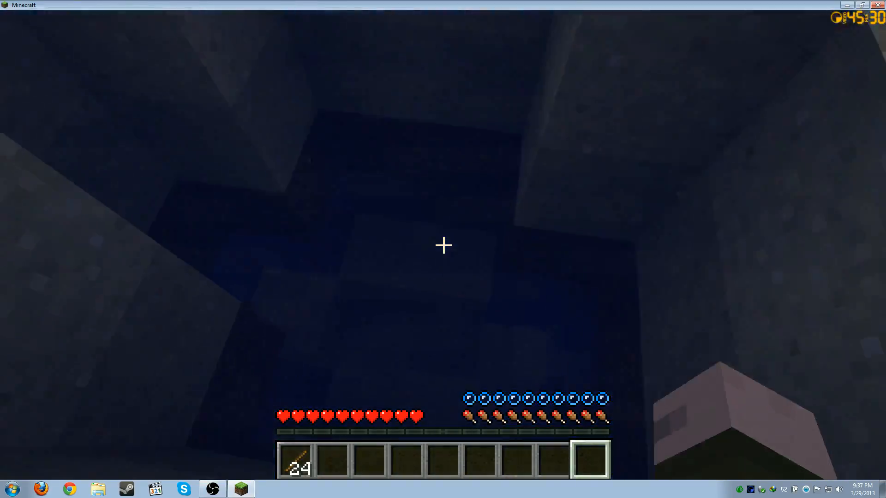
pyautogui.press('w')
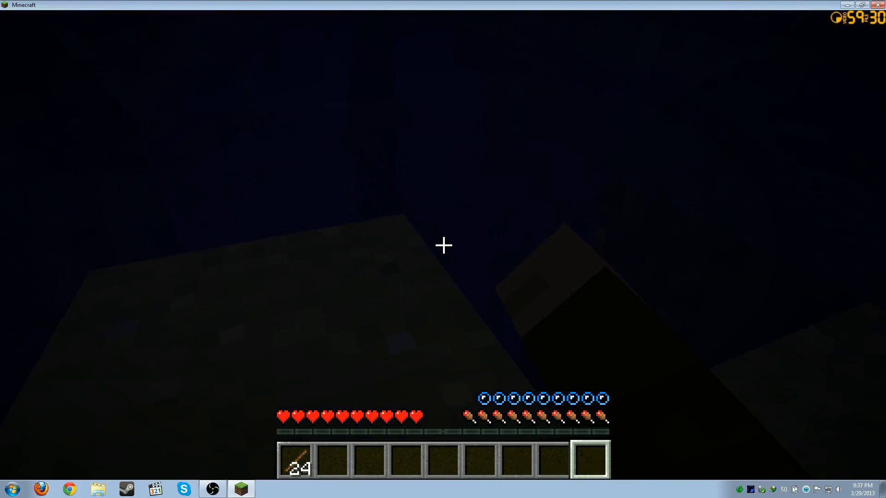
pyautogui.press('space')
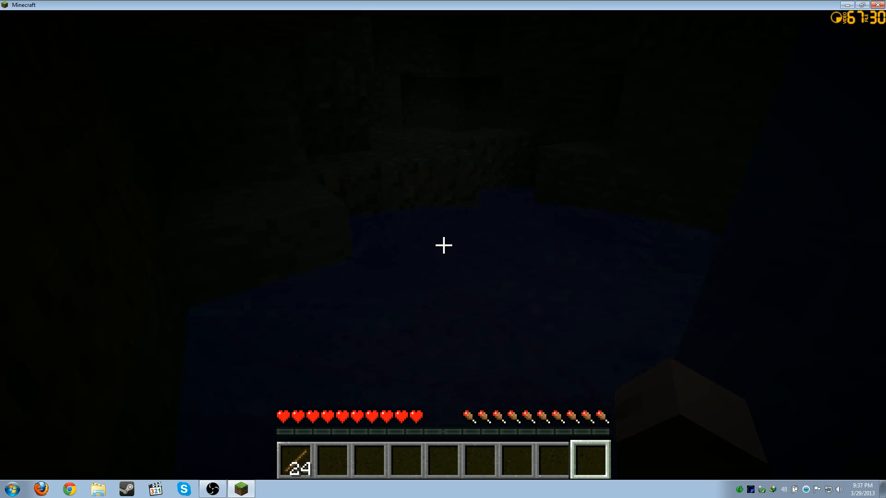
pyautogui.press('w')
pyautogui.press('w')
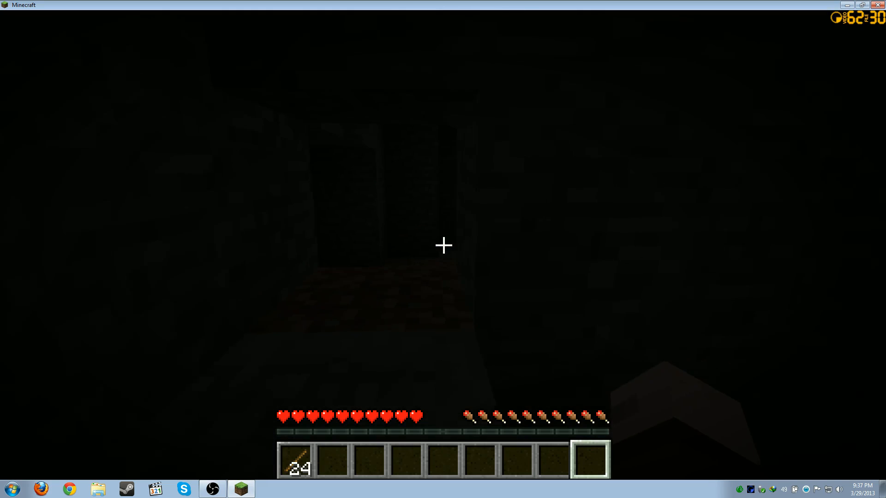
# Explore the dark cave passage beyond the water, moving along the stone ledges.
pyautogui.press('w')
pyautogui.press('space')
pyautogui.press('w')
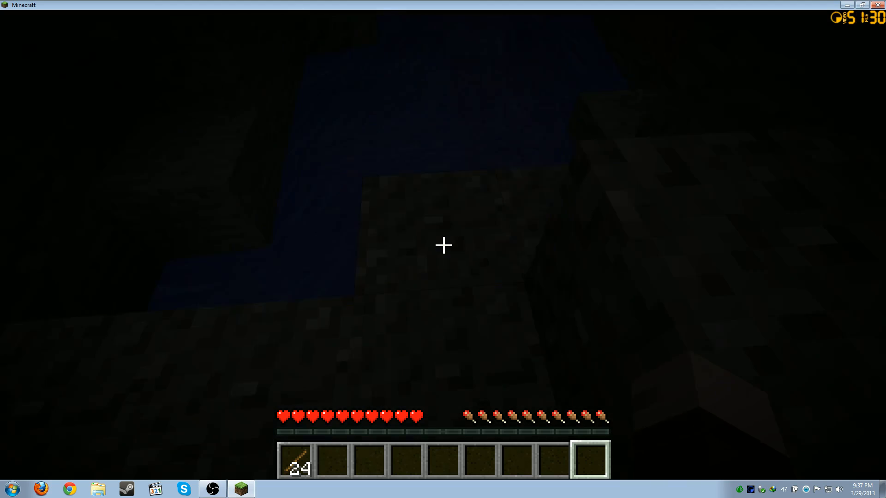
pyautogui.press('w')
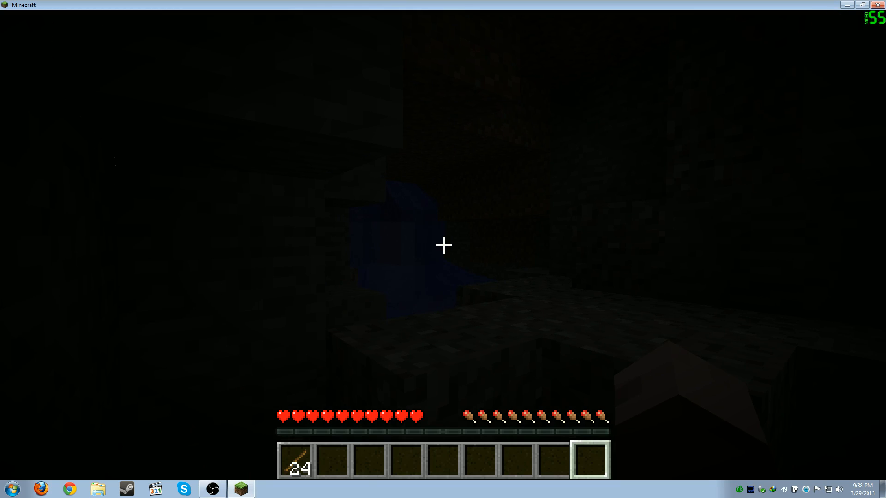
pyautogui.press('w')
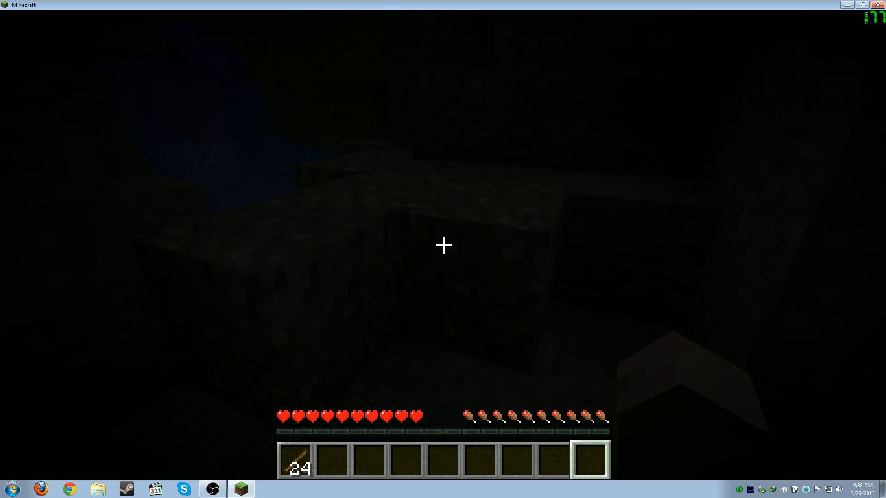
# Save the world, return to the title screen and quit the game.
pyautogui.press('Escape')
pyautogui.click(467, 339)
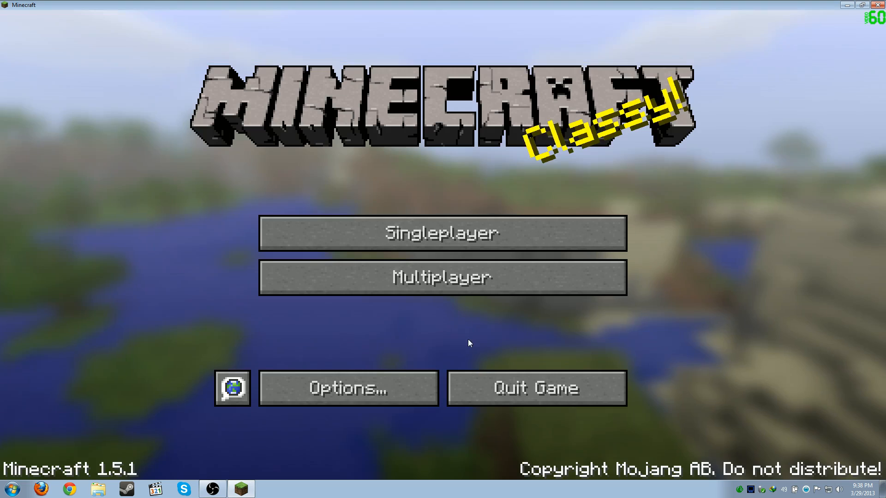
pyautogui.click(502, 381)
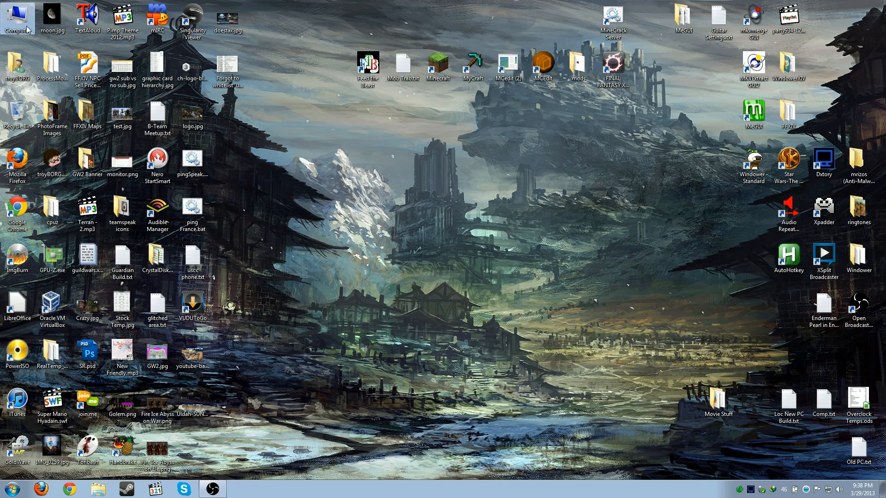
# Switch to Windows Explorer and open the Dxtory folder on the Data (D:) drive in a maximized window.
pyautogui.click(98, 489)
pyautogui.doubleClick(276, 4)
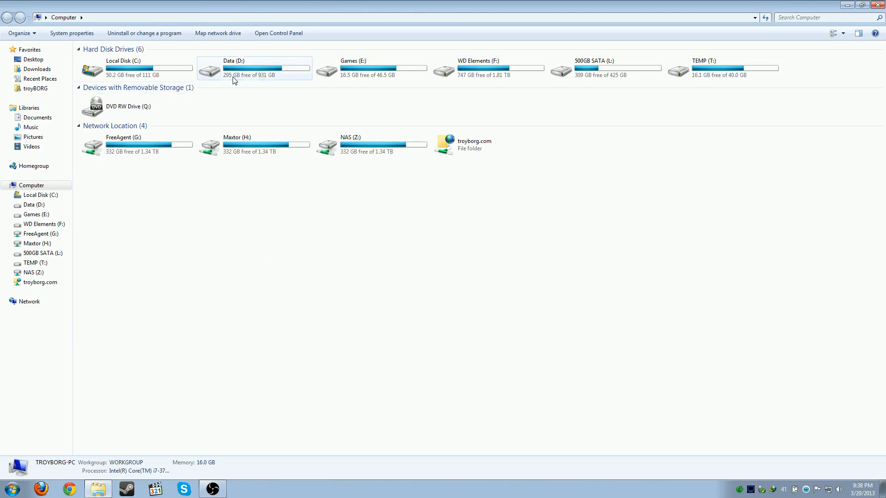
pyautogui.doubleClick(253, 73)
pyautogui.click(103, 196)
pyautogui.doubleClick(104, 197)
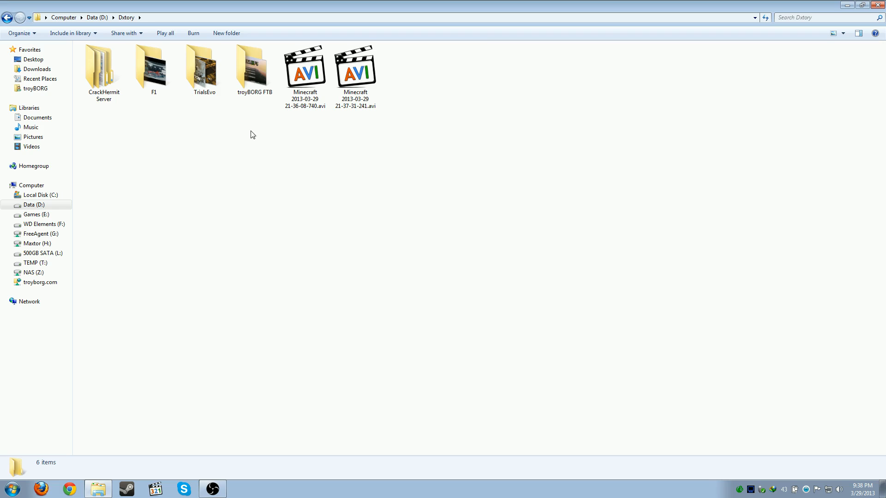
# Create a new folder named jruebtgrjnph inside the Dxtory folder.
pyautogui.moveTo(393, 133); pyautogui.dragTo(298, 160)
pyautogui.rightClick(299, 158)
pyautogui.moveTo(395, 269)
pyautogui.click(431, 270)
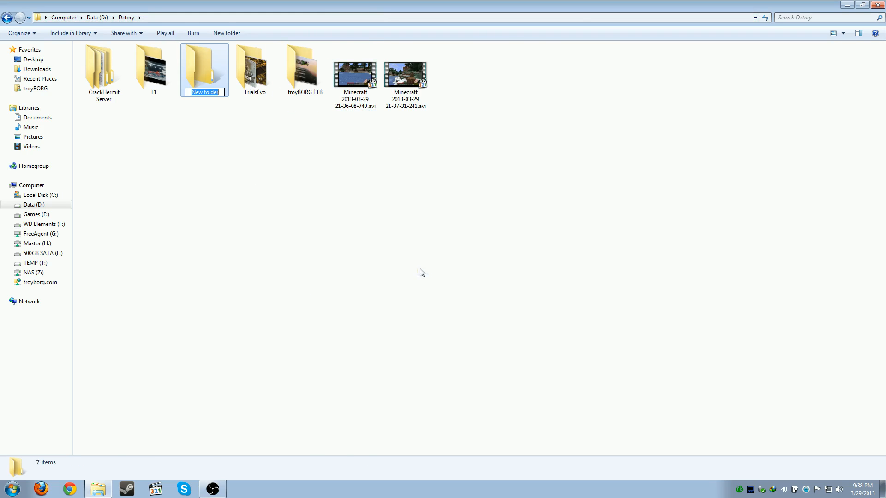
pyautogui.write('jruebtgrjnph')
pyautogui.press('Return')
# Move both Minecraft AVI recordings into the jruebtgrjnph folder and open that folder.
pyautogui.moveTo(421, 141); pyautogui.dragTo(336, 48)
pyautogui.moveTo(201, 79); pyautogui.dragTo(203, 84)
pyautogui.doubleClick(203, 84)
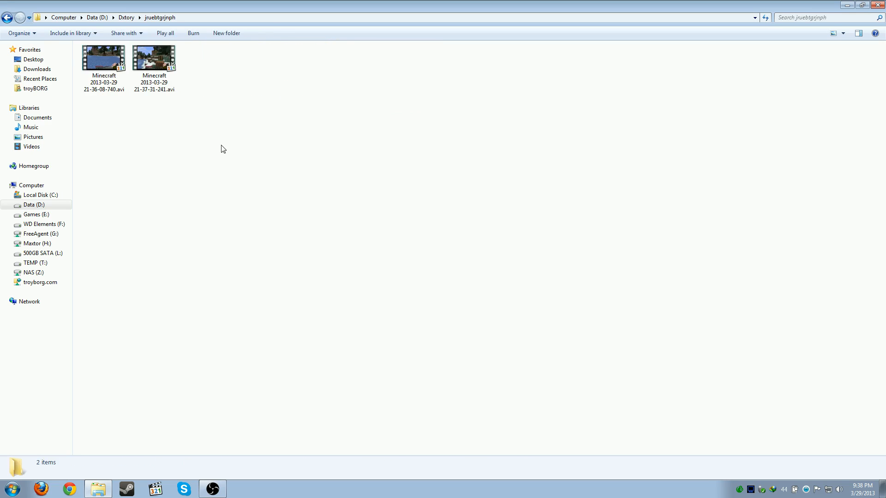
# Check the file details of the Minecraft 21-36-08-740 recording and play it in the media player.
pyautogui.click(105, 79)
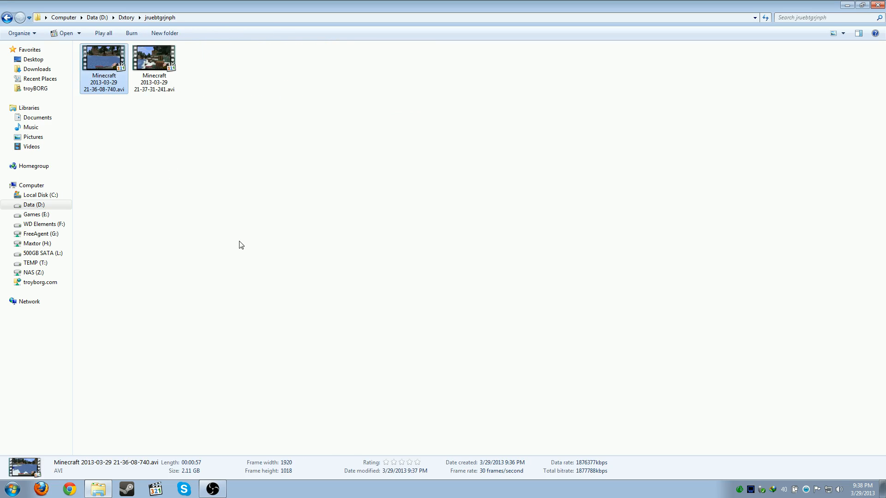
pyautogui.click(260, 241)
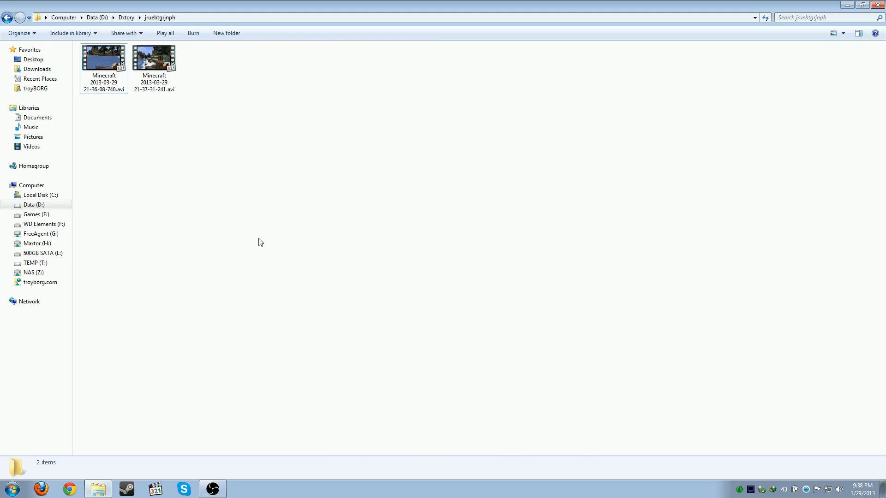
pyautogui.click(152, 495)
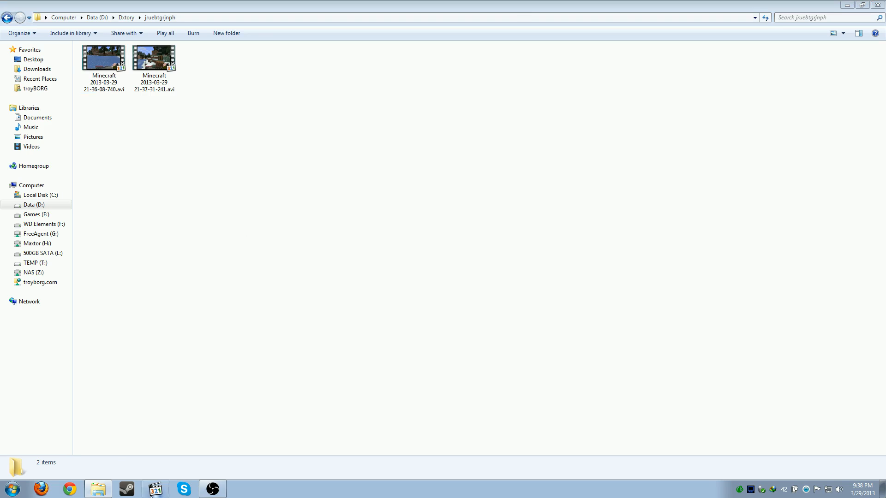
pyautogui.moveTo(104, 76); pyautogui.dragTo(382, 244)
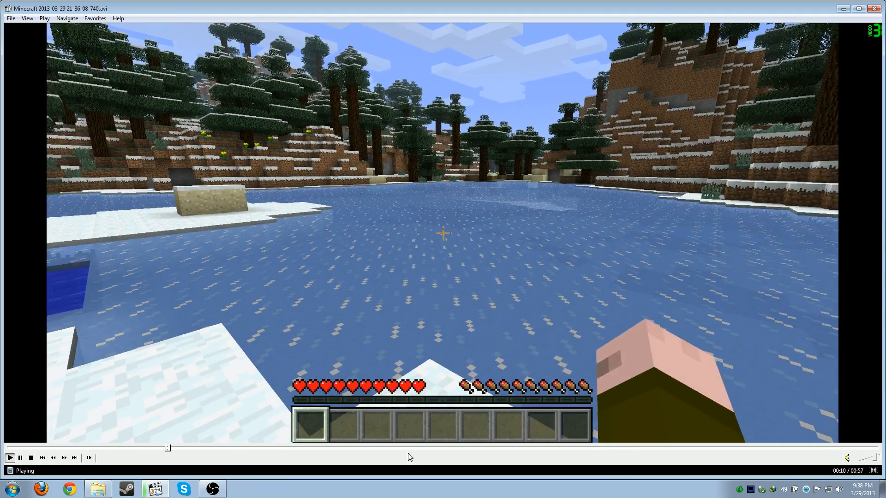
# Skip the playback ahead to 00:36, adjust the volume to 90% and pause the recording.
pyautogui.moveTo(413, 449); pyautogui.dragTo(555, 447)
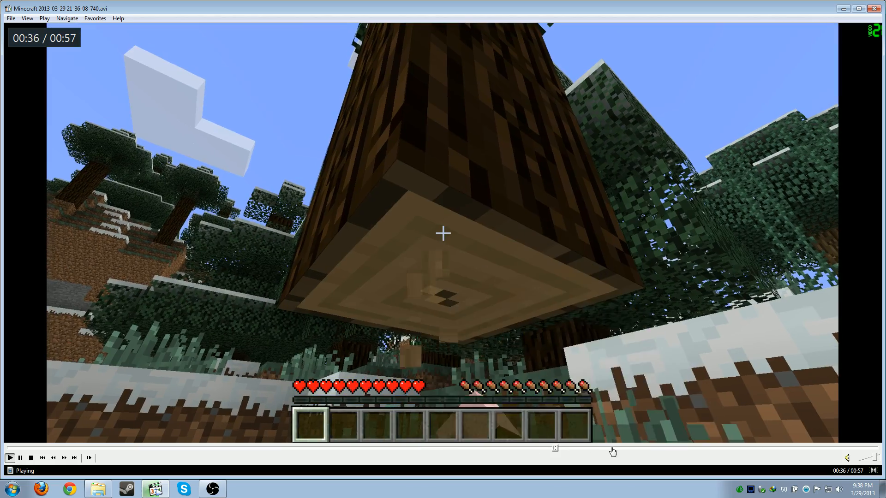
pyautogui.scroll(1, 538, 376)
pyautogui.scroll(-2, 539, 376)
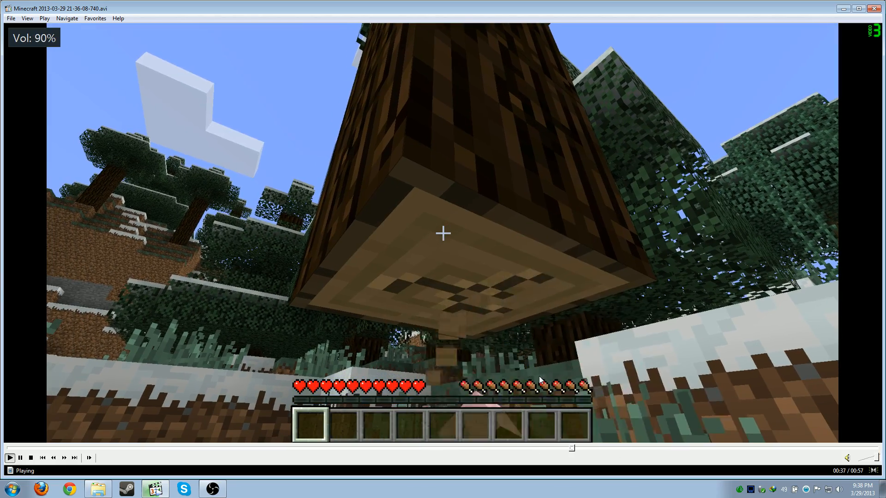
pyautogui.click(368, 338)
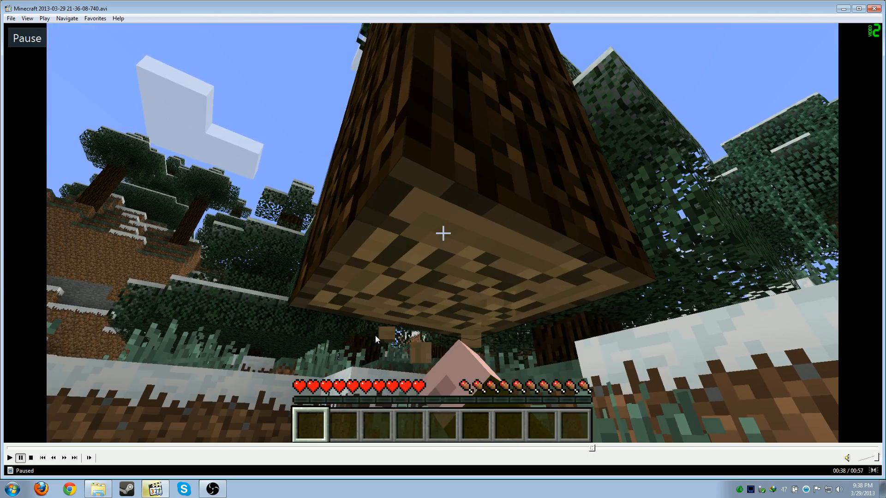
# Switch the recording's audio track to Audio 2, play it briefly and close the player.
pyautogui.click(48, 19)
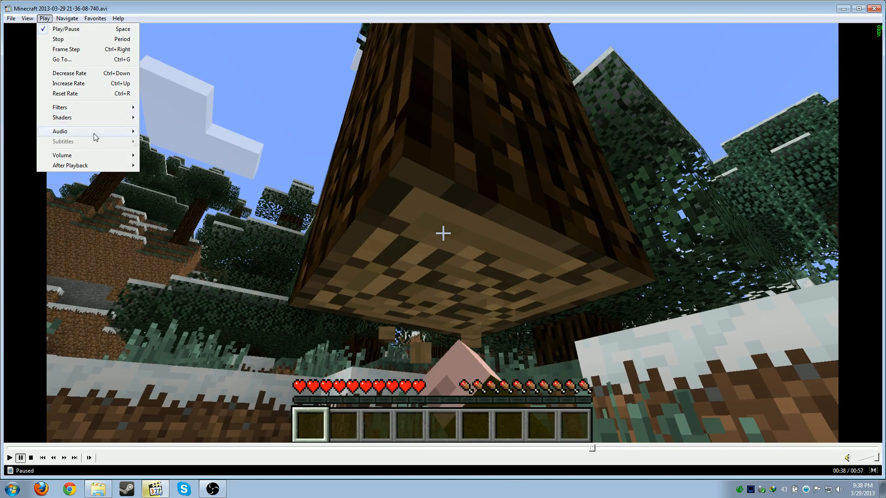
pyautogui.moveTo(92, 134)
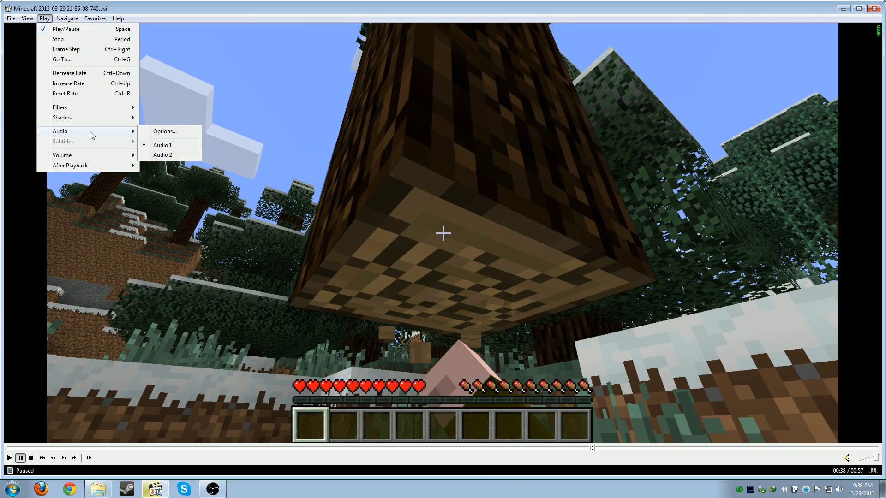
pyautogui.click(175, 156)
pyautogui.click(283, 173)
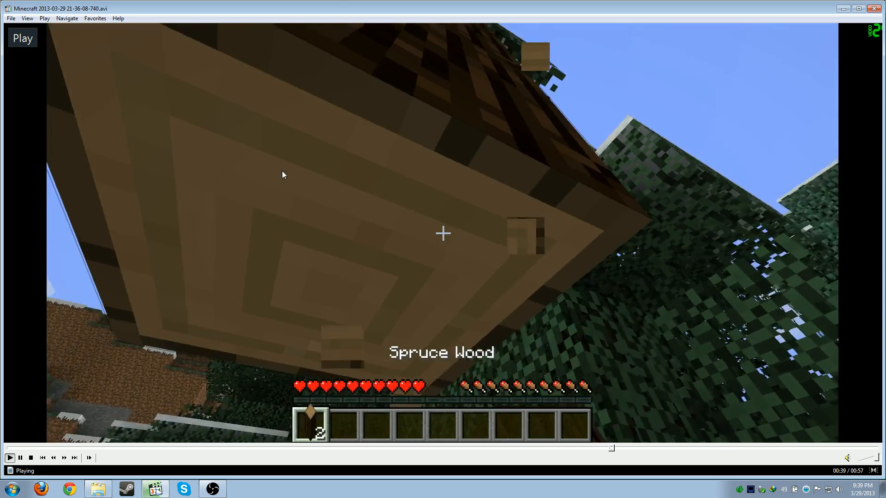
pyautogui.click(283, 174)
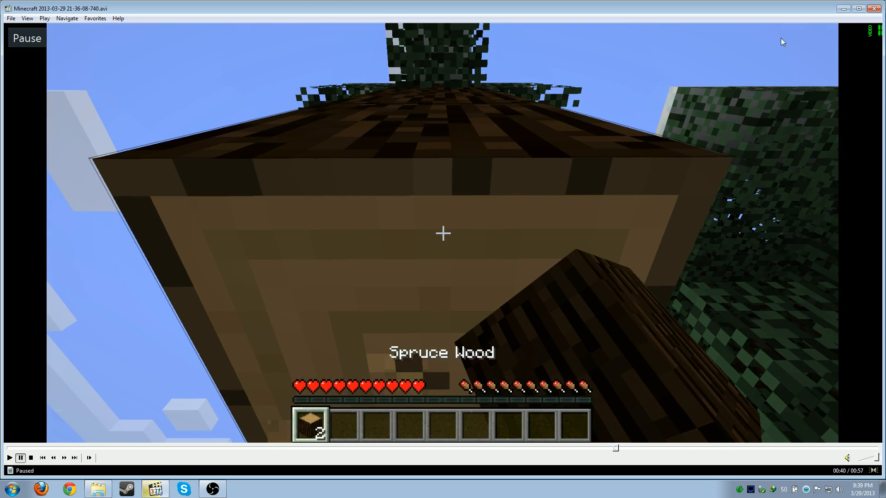
pyautogui.click(878, 10)
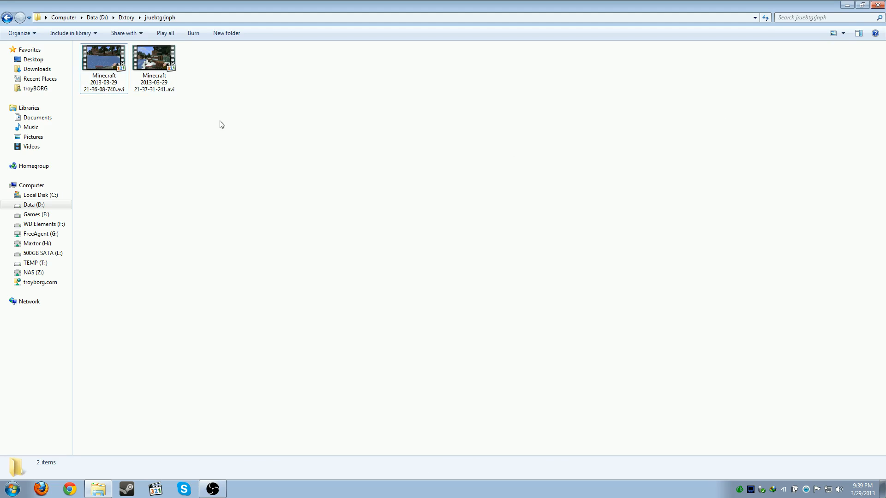
# Extract the audio streams from both Minecraft AVI recordings, restore the folder window from full screen and close it.
pyautogui.moveTo(181, 120); pyautogui.dragTo(90, 69)
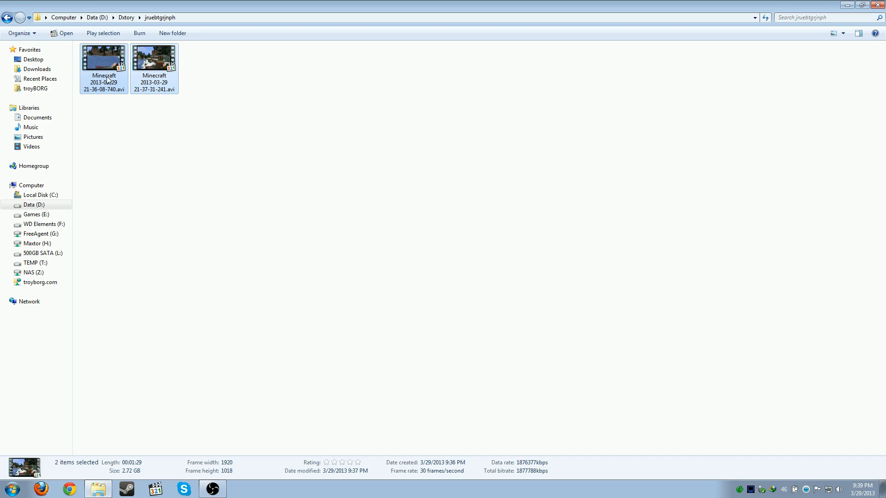
pyautogui.rightClick(108, 79)
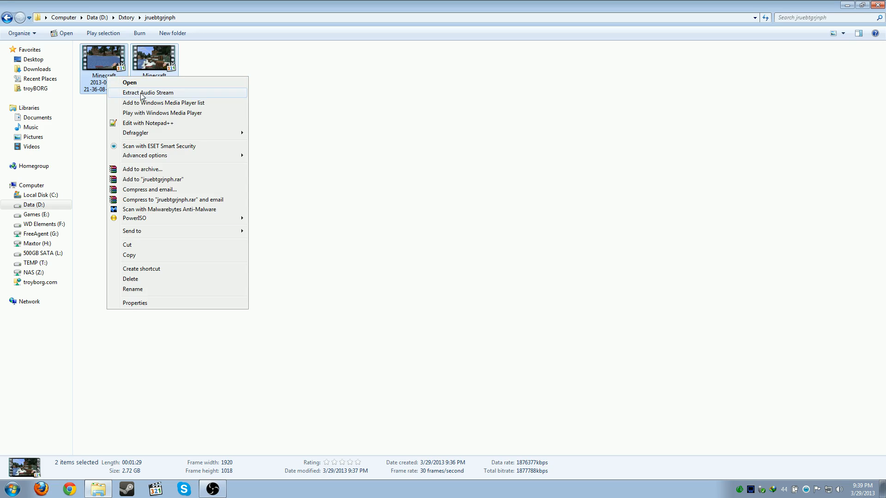
pyautogui.click(166, 93)
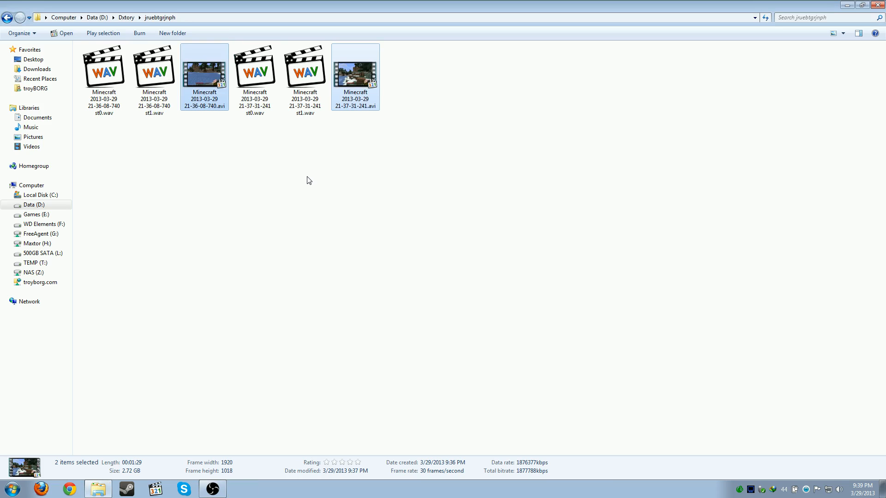
pyautogui.click(309, 180)
pyautogui.moveTo(341, 5); pyautogui.dragTo(399, 86)
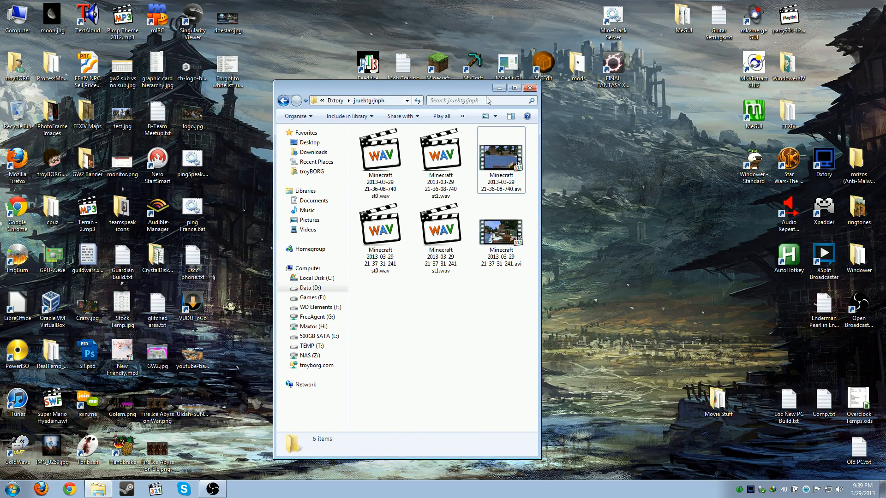
pyautogui.click(530, 88)
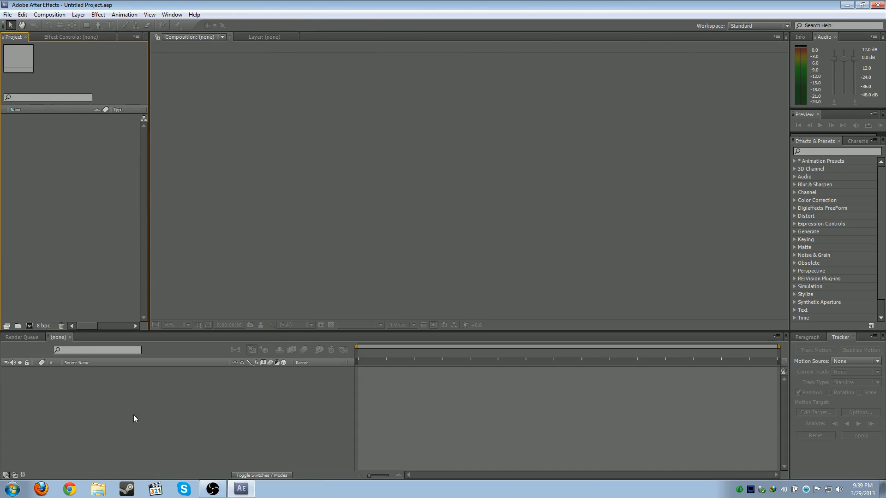
# In After Effects, start importing files and open the Dxtory\jruebtgrjnph folder on the Data (D:) drive.
pyautogui.click(8, 15)
pyautogui.moveTo(68, 171)
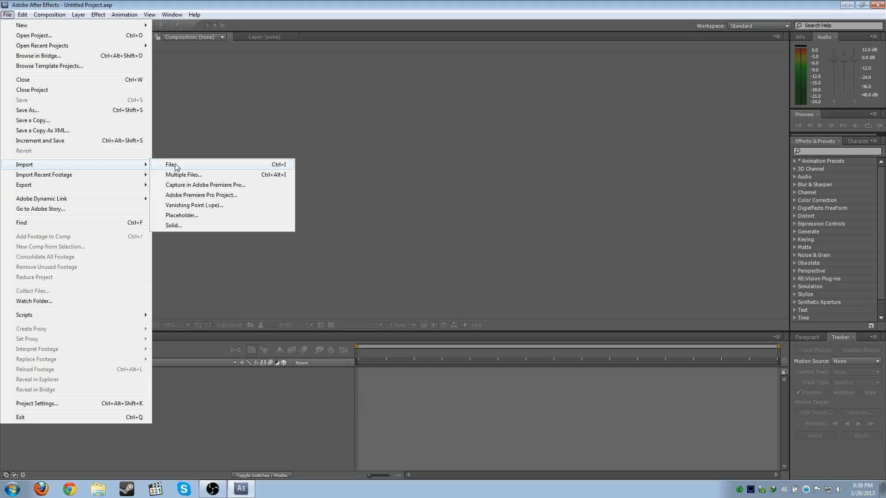
pyautogui.click(176, 165)
pyautogui.click(99, 42)
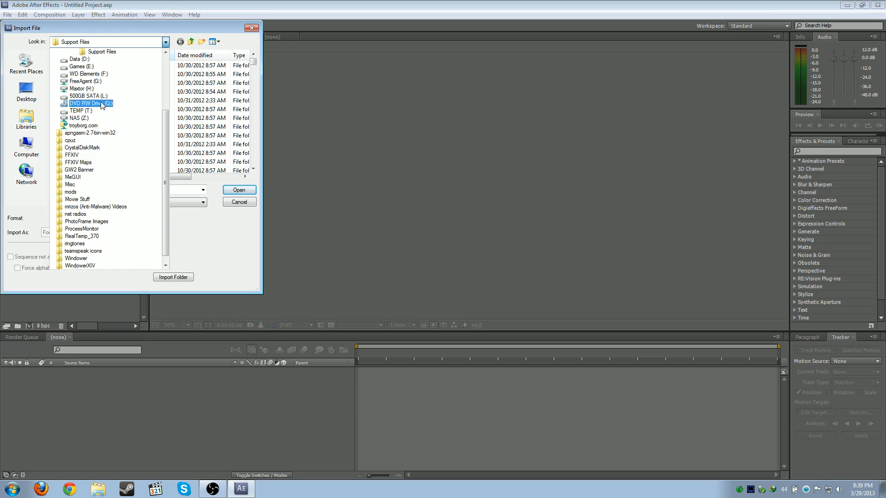
pyautogui.click(95, 69)
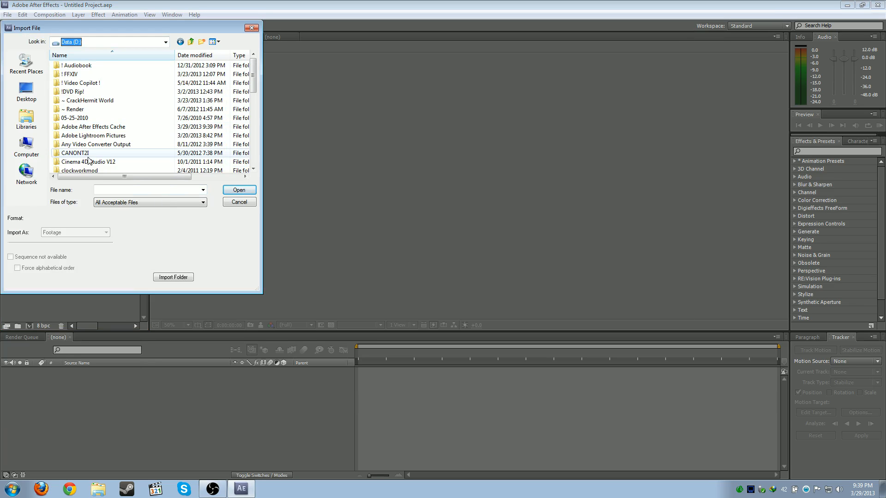
pyautogui.scroll(-2, 87, 157)
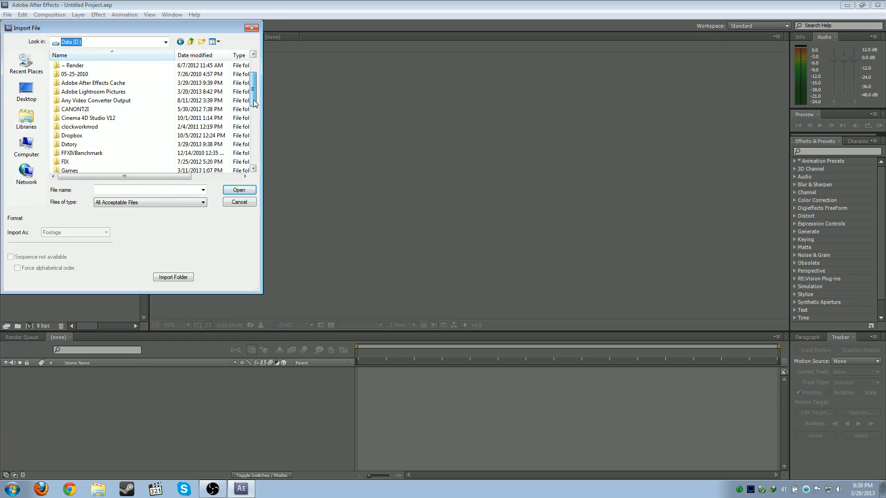
pyautogui.doubleClick(83, 146)
pyautogui.doubleClick(170, 79)
# Import all the Minecraft WAV and AVI files from the folder, interpreting both videos' alpha as Straight - Unmatted.
pyautogui.moveTo(168, 143); pyautogui.dragTo(54, 63)
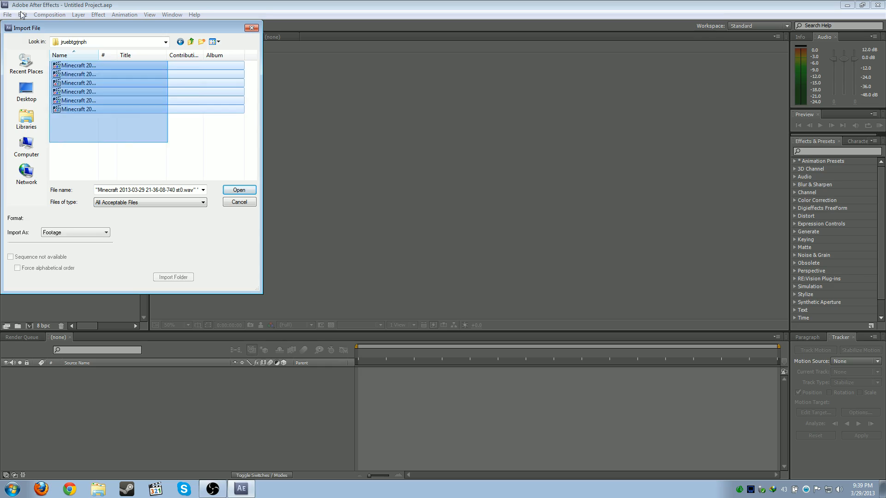
pyautogui.click(254, 189)
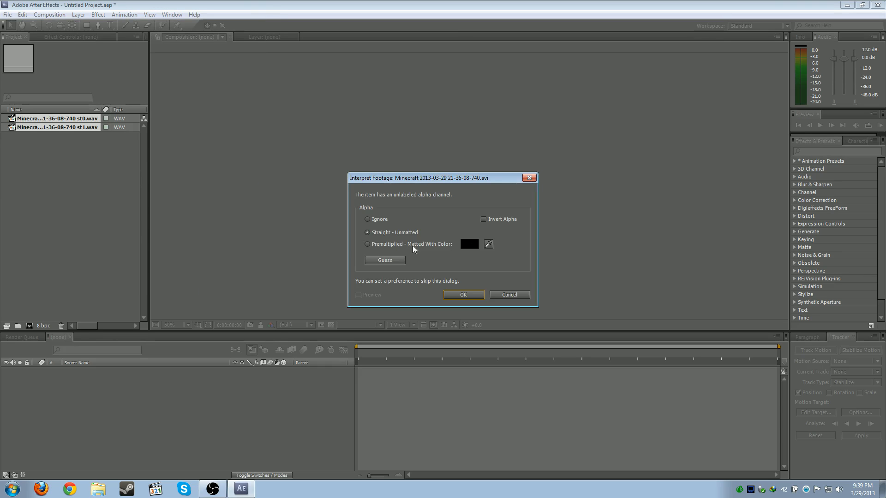
pyautogui.click(462, 295)
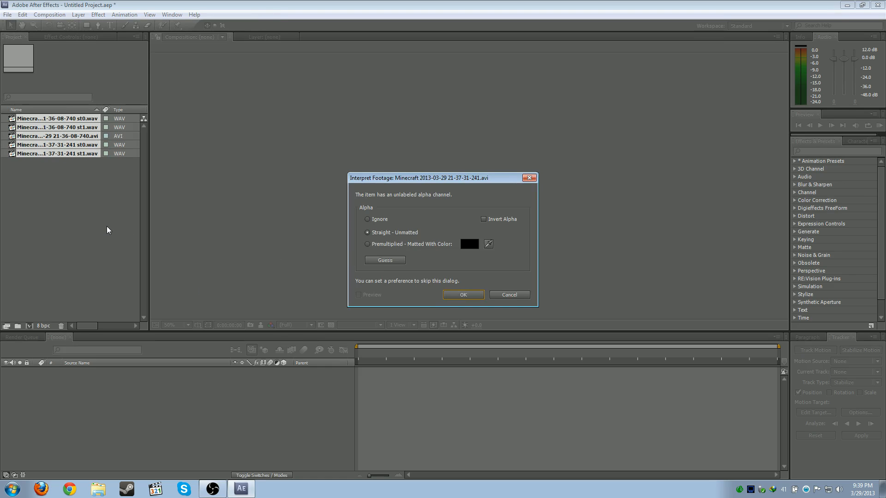
pyautogui.click(474, 296)
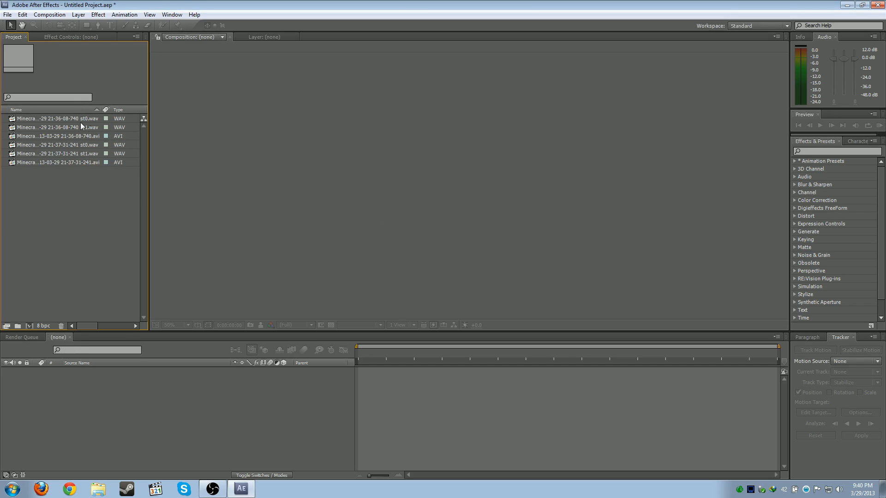
# Create a single composition from the 21-36-08-740 AVI and its two WAV files, using the AVI's dimensions.
pyautogui.click(117, 137)
pyautogui.click(119, 128)
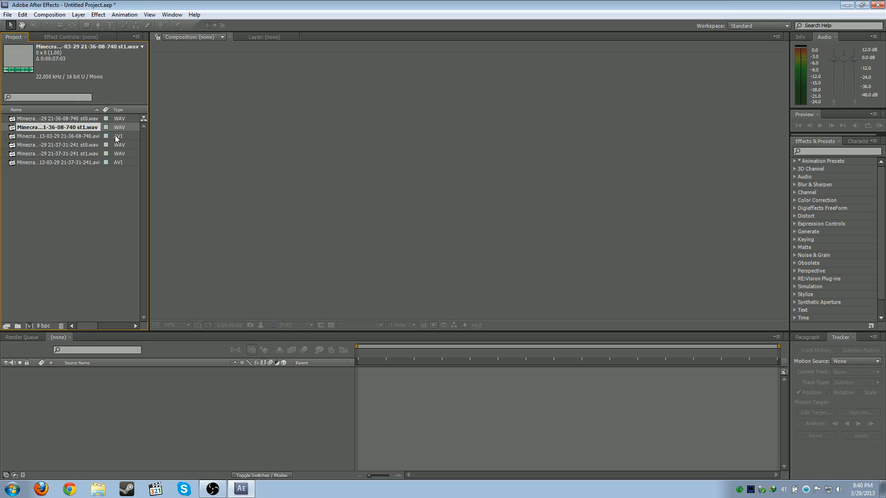
pyautogui.click(115, 136)
pyautogui.keyDown('shift'); pyautogui.click(58, 119); pyautogui.keyUp('shift')
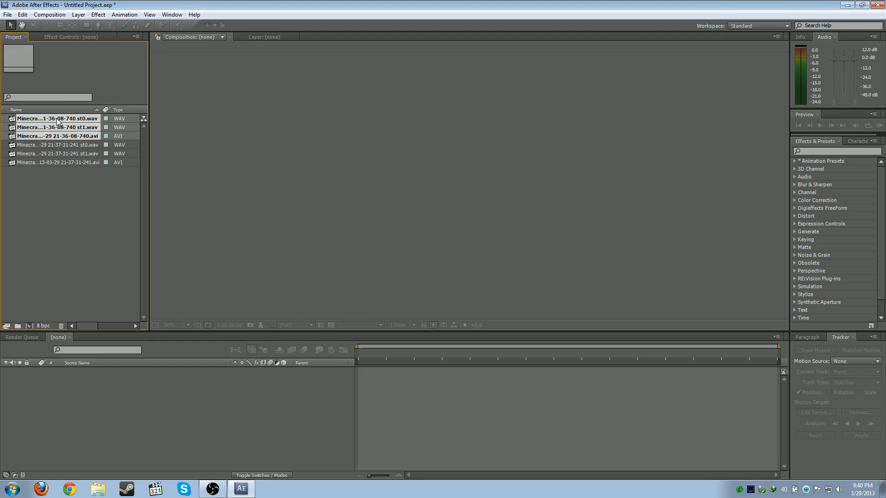
pyautogui.click(29, 325)
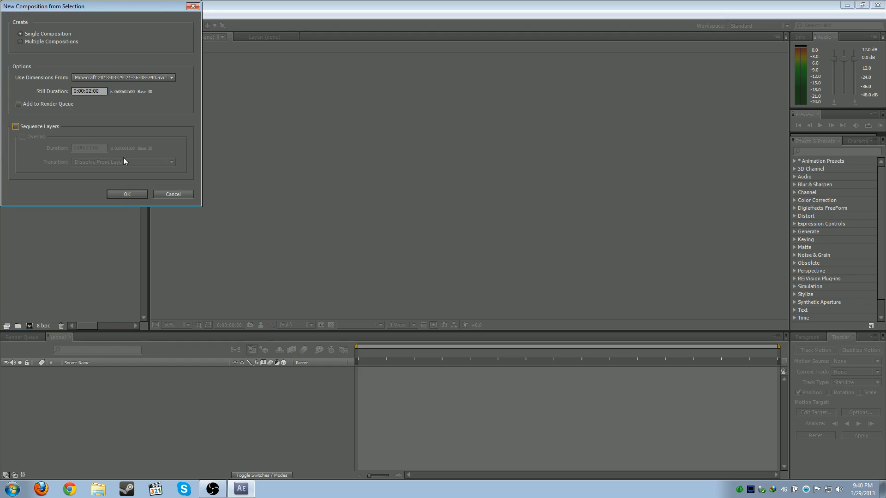
pyautogui.click(127, 193)
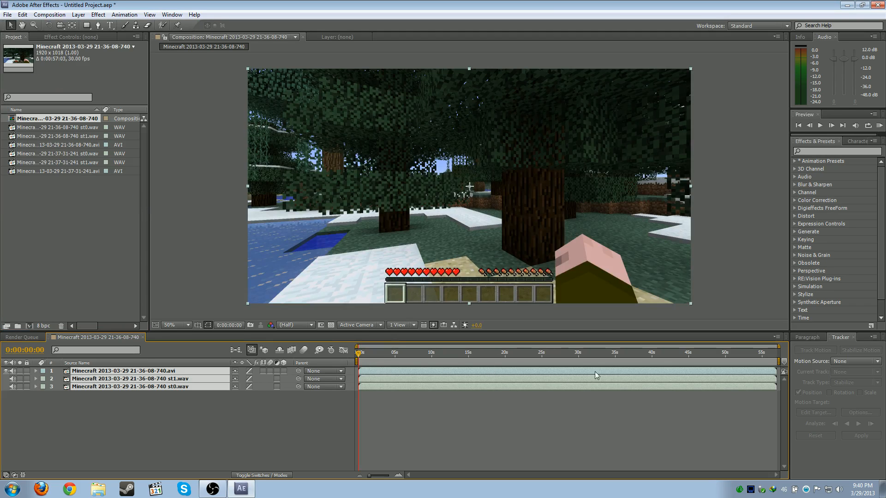
# Turn off the AVI layer's audio in the 21-36-08-740 composition and look over its three layers.
pyautogui.click(13, 406)
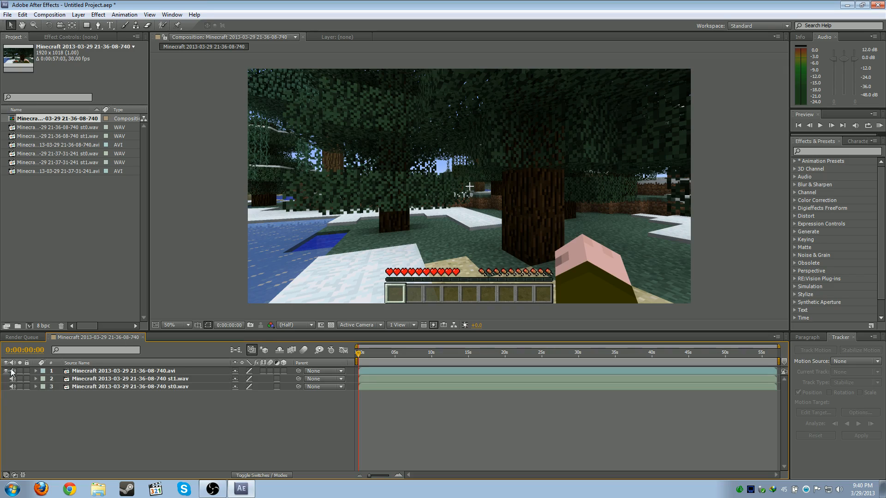
pyautogui.click(109, 380)
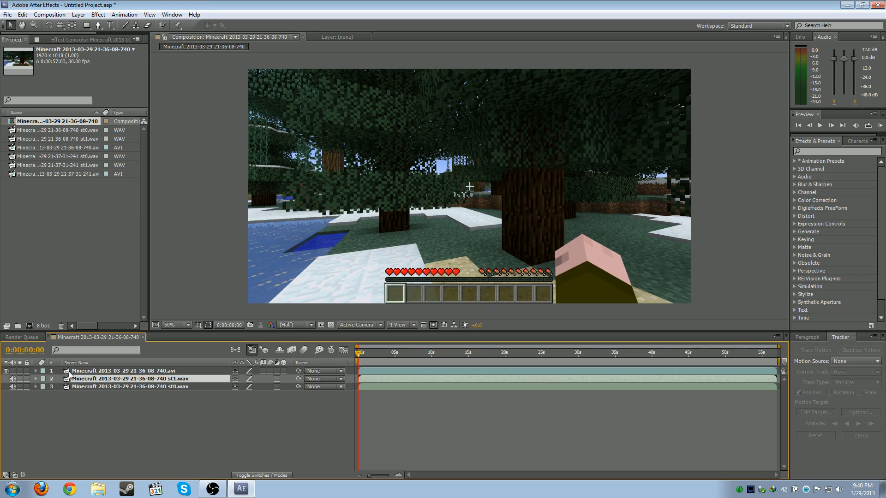
pyautogui.click(121, 372)
pyautogui.click(125, 379)
pyautogui.click(128, 388)
pyautogui.click(124, 412)
# Create a single composition from the three 21-37-31-241 files, taking its dimensions from the st0 WAV file.
pyautogui.moveTo(105, 225); pyautogui.dragTo(80, 156)
pyautogui.moveTo(80, 157); pyautogui.dragTo(32, 326)
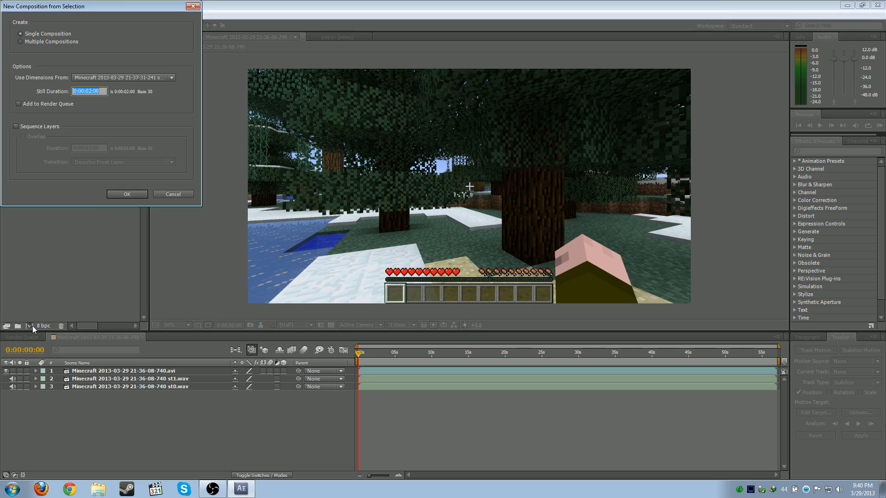
pyautogui.click(112, 194)
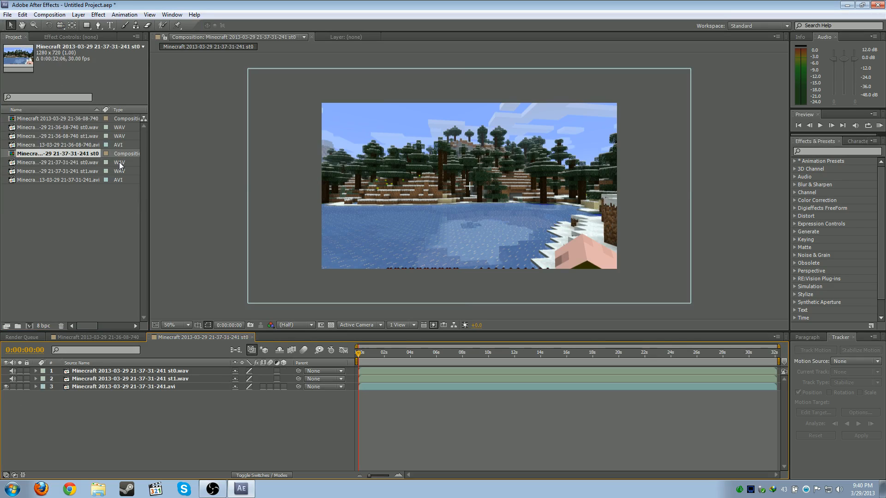
pyautogui.click(49, 14)
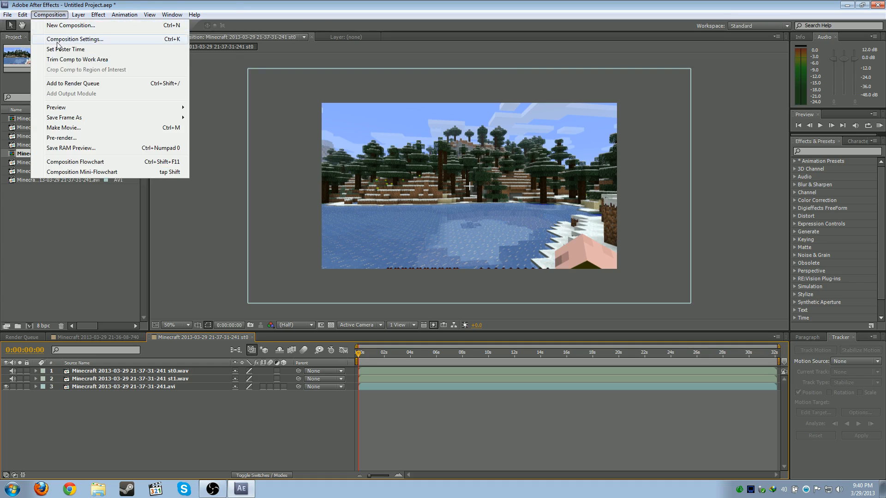
pyautogui.click(60, 38)
pyautogui.click(110, 52)
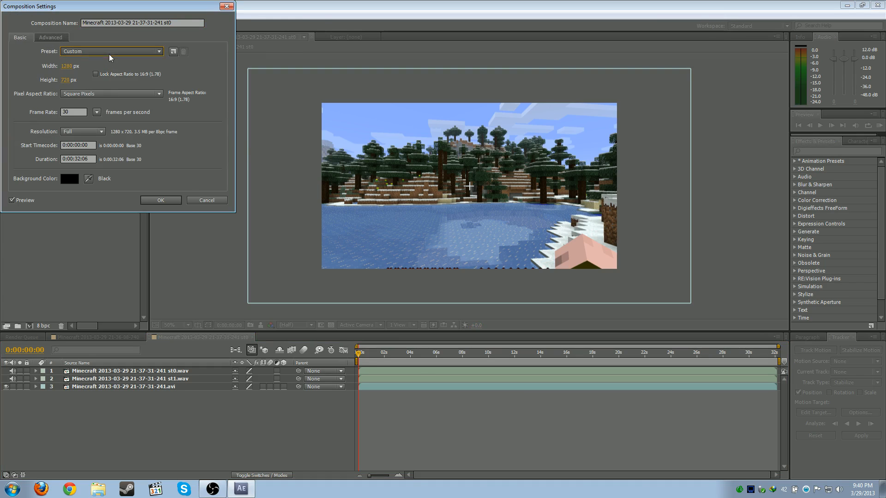
pyautogui.click(15, 92)
pyautogui.click(66, 67)
pyautogui.write('19')
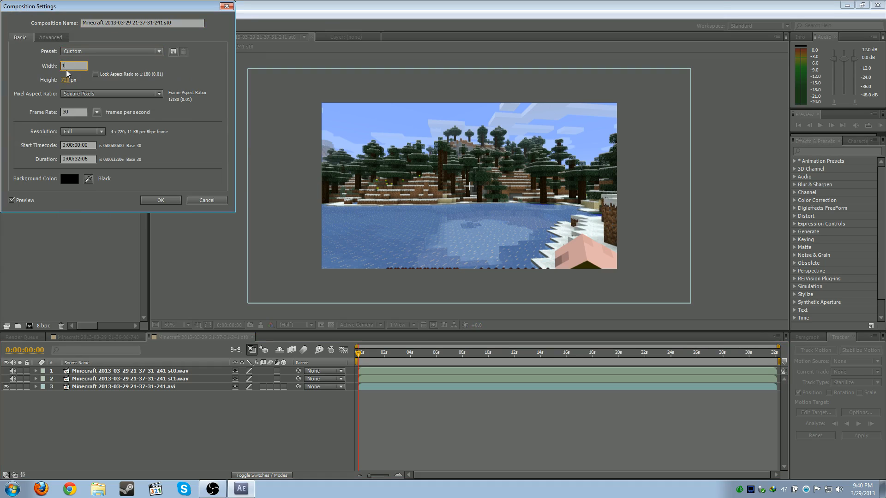
pyautogui.press('Escape')
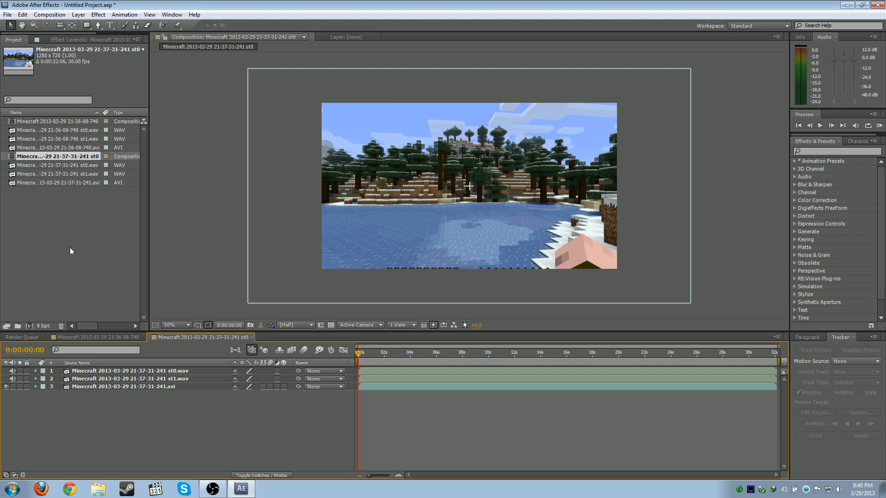
pyautogui.click(70, 247)
pyautogui.click(81, 159)
pyautogui.press('Delete')
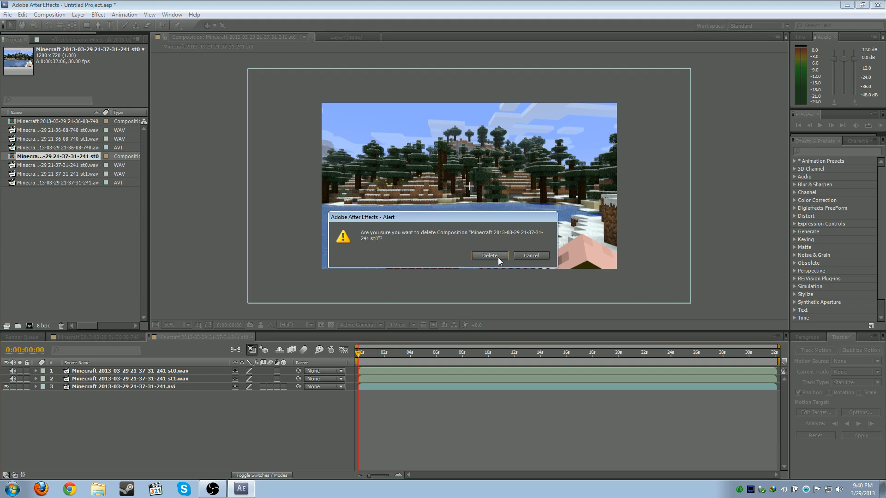
pyautogui.click(502, 255)
# Create a single composition from the three 21-37-31-241 files, using the dimensions of the 21-37-31-241 AVI.
pyautogui.moveTo(93, 194); pyautogui.dragTo(70, 157)
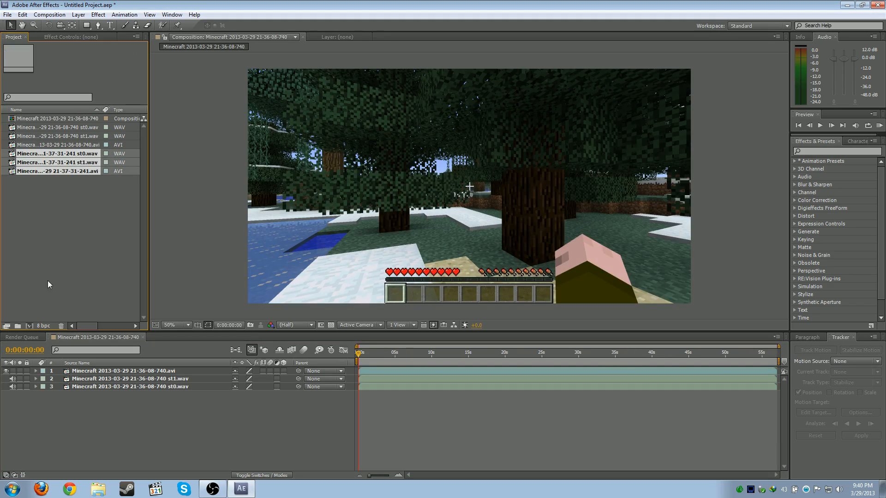
pyautogui.click(29, 326)
pyautogui.click(166, 78)
pyautogui.click(184, 109)
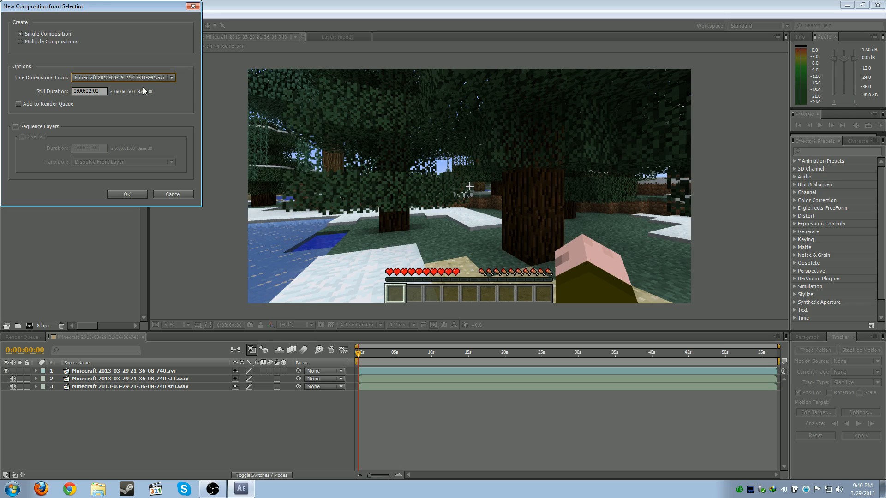
pyautogui.click(129, 197)
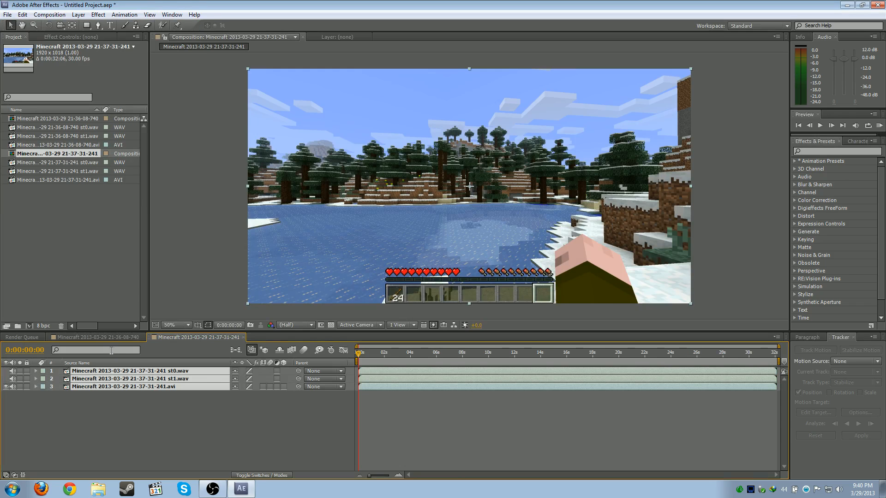
# Combine the 21-36-08-740 and 21-37-31-241 compositions into one new composition with Sequence Layers enabled.
pyautogui.click(101, 337)
pyautogui.click(101, 251)
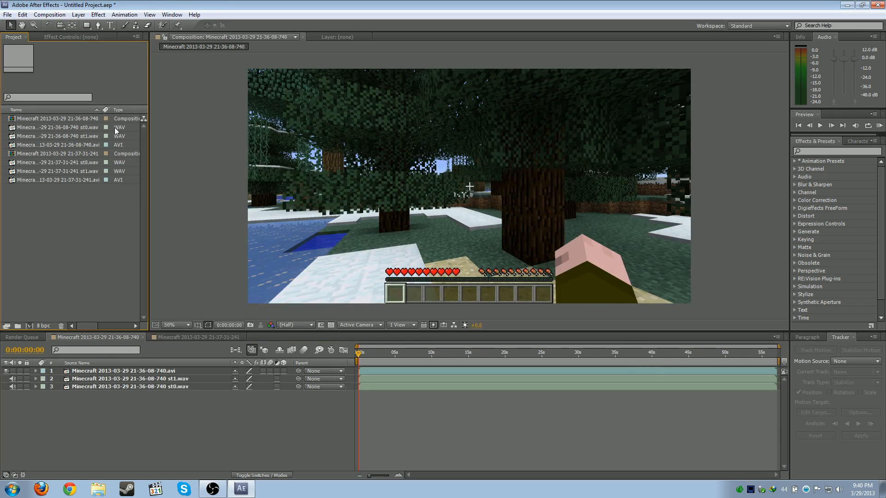
pyautogui.click(83, 120)
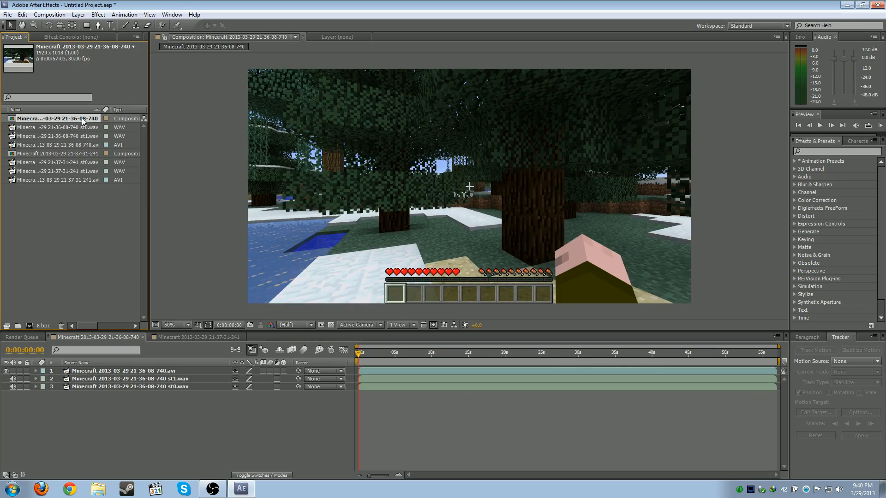
pyautogui.keyDown('ctrl'); pyautogui.click(88, 154); pyautogui.keyUp('ctrl')
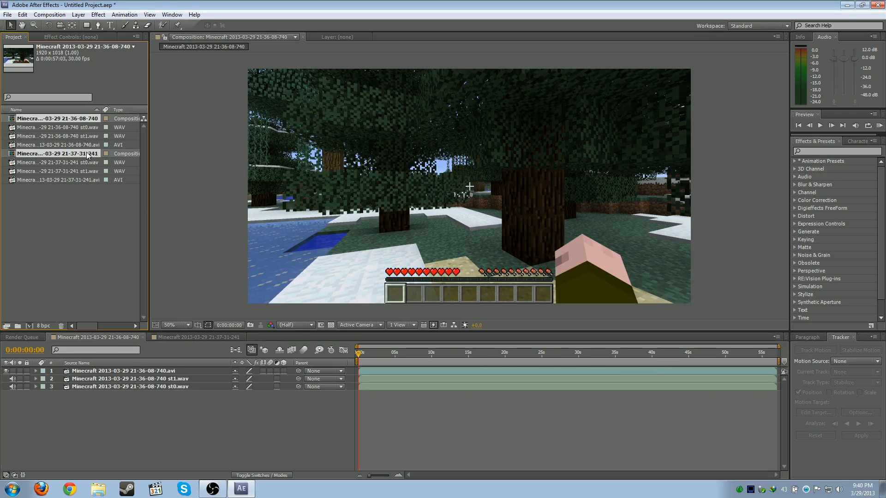
pyautogui.click(29, 325)
pyautogui.click(38, 128)
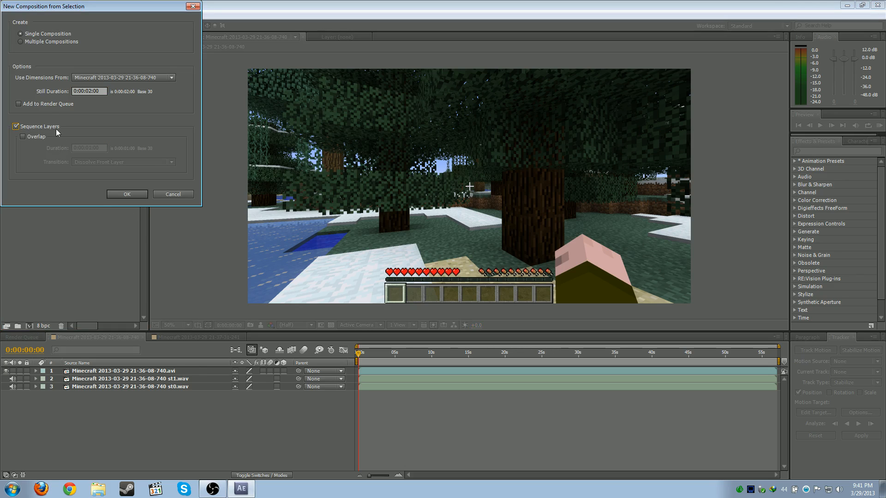
pyautogui.click(127, 193)
# Scrub the sequenced composition through to its end and view the 21-37-31-241 composition's layers.
pyautogui.moveTo(366, 362); pyautogui.dragTo(792, 369)
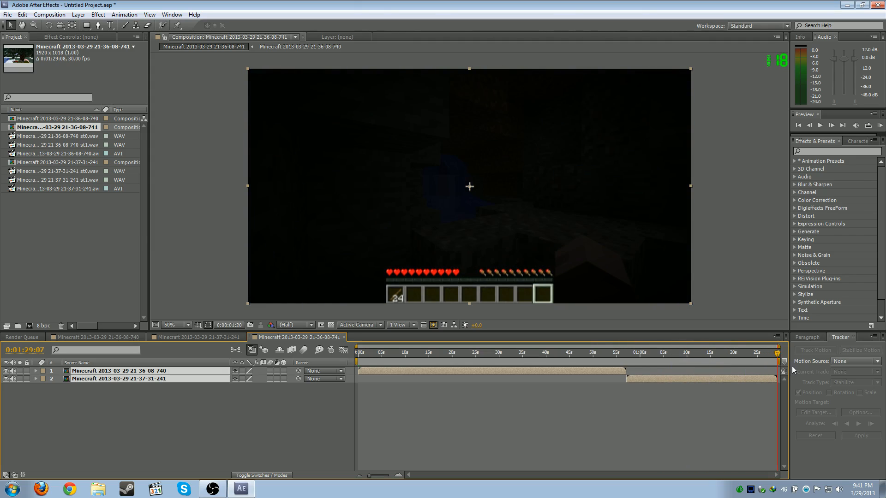
pyautogui.click(137, 440)
pyautogui.click(179, 337)
pyautogui.click(98, 416)
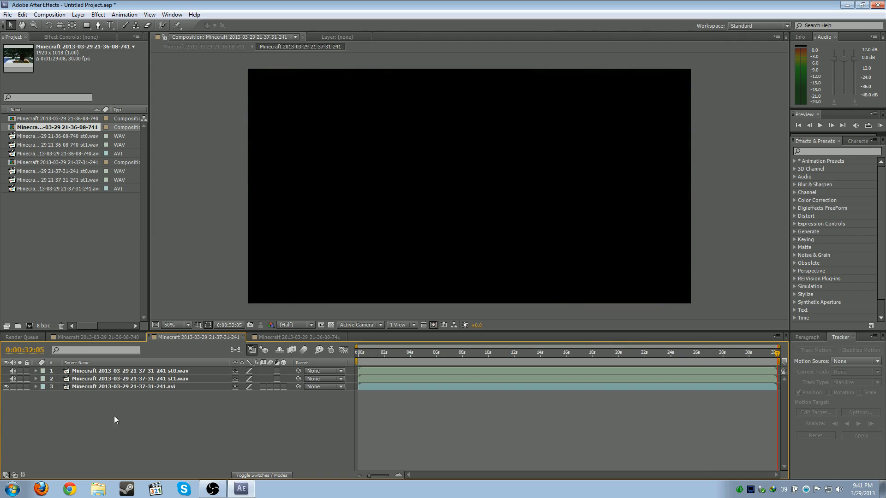
# Queue the sequenced 21-36-08-741 composition for rendering as YouTube Test.avi in a new folder named edit.
pyautogui.click(333, 336)
pyautogui.moveTo(613, 362); pyautogui.dragTo(759, 362)
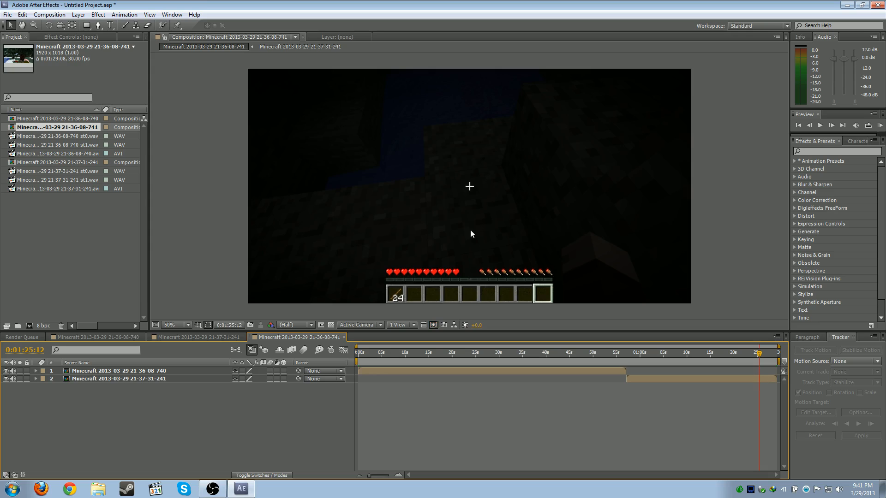
pyautogui.click(50, 14)
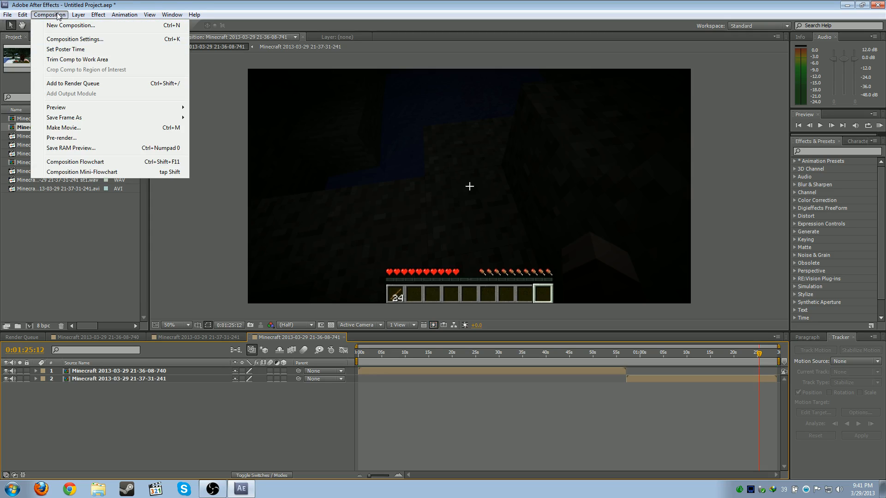
pyautogui.click(71, 129)
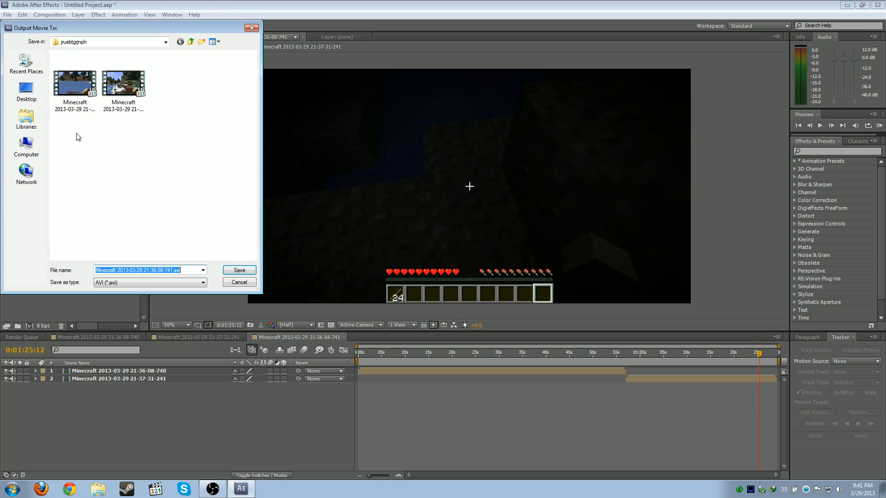
pyautogui.click(202, 41)
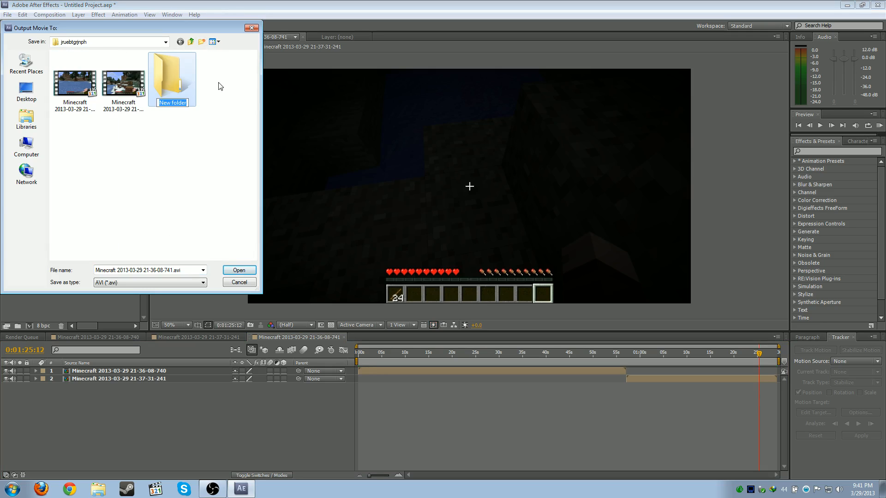
pyautogui.write('edit')
pyautogui.press('Return')
pyautogui.doubleClick(157, 82)
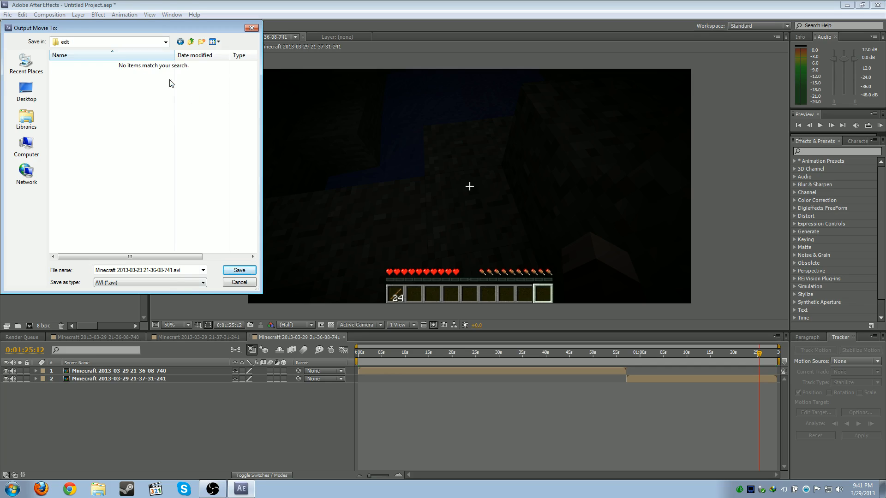
pyautogui.write('Y')
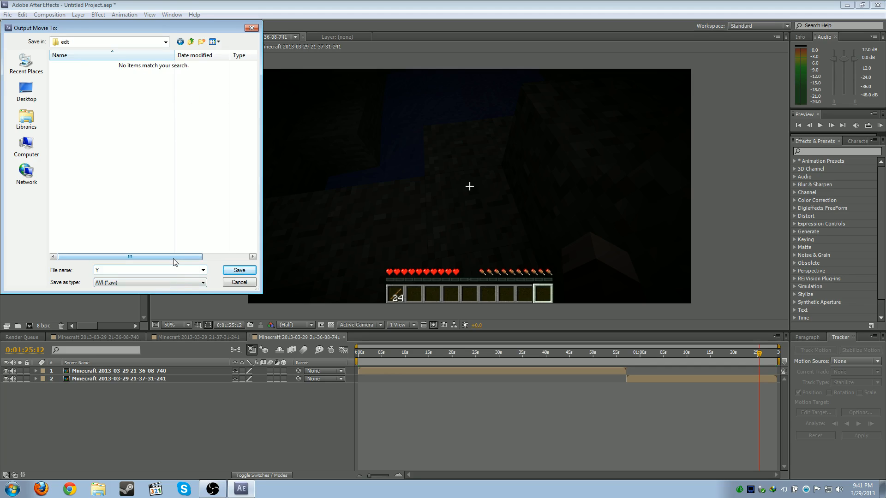
pyautogui.write('outTube Test')
pyautogui.press('Return')
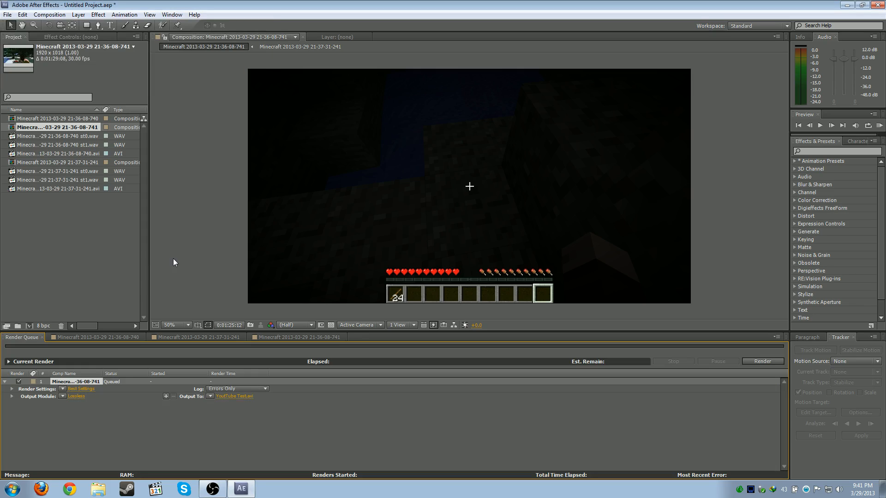
# Set the queued YouTube Test render's output module to Lagarith Lossless.
pyautogui.click(65, 397)
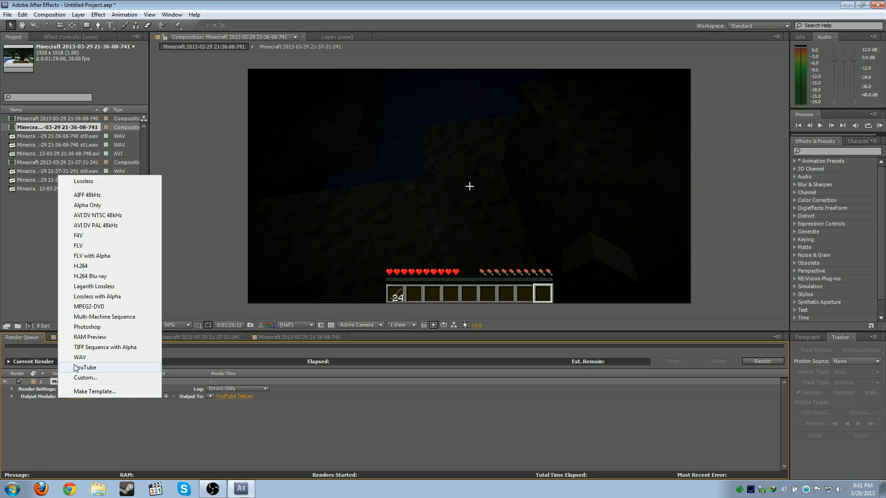
pyautogui.click(106, 418)
pyautogui.click(62, 396)
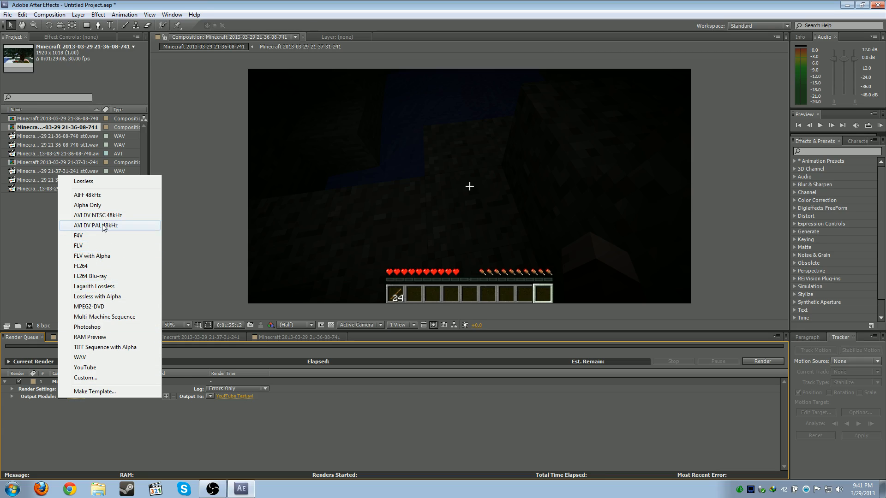
pyautogui.click(105, 287)
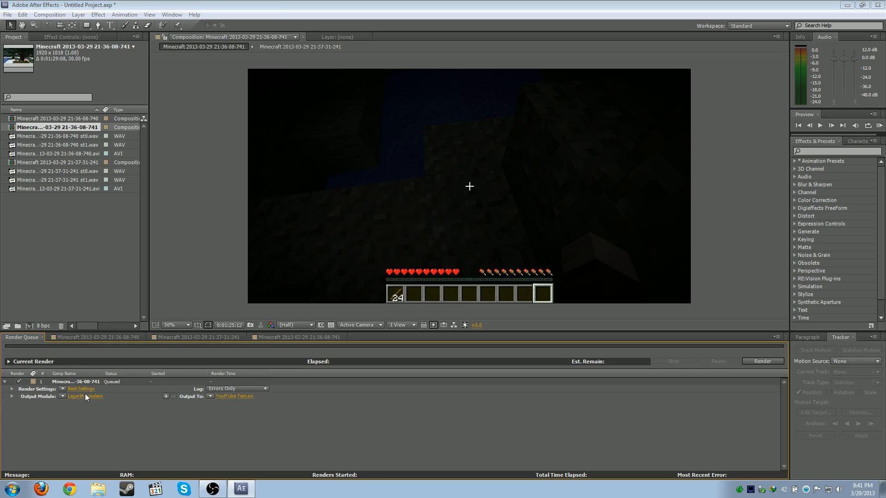
# Inspect the Lagarith Lossless output module's settings and its AVI video codec options, leaving them as they are.
pyautogui.click(85, 396)
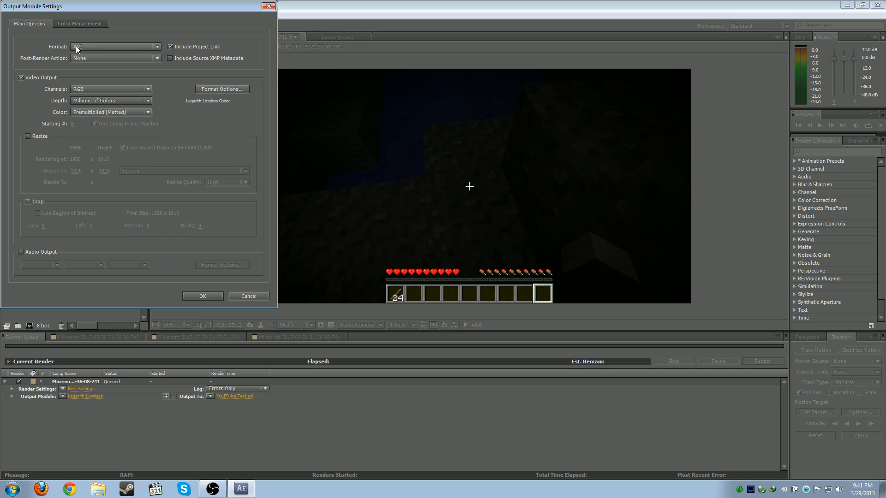
pyautogui.click(239, 90)
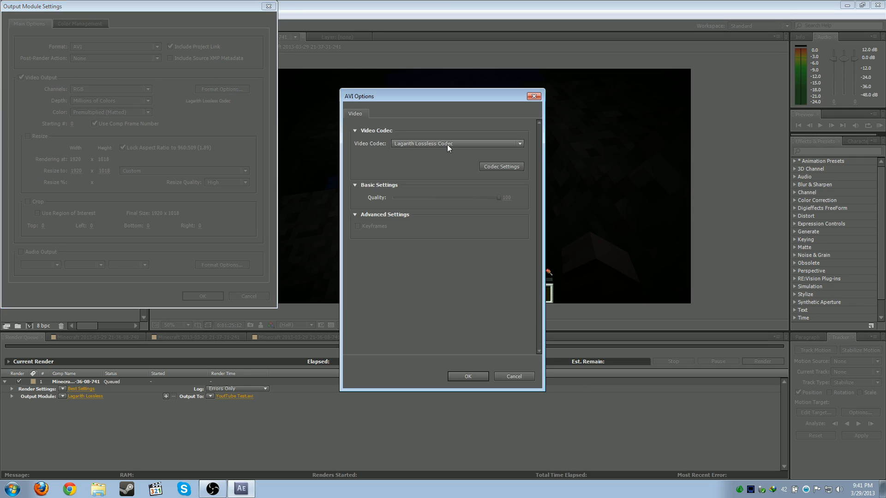
pyautogui.click(513, 376)
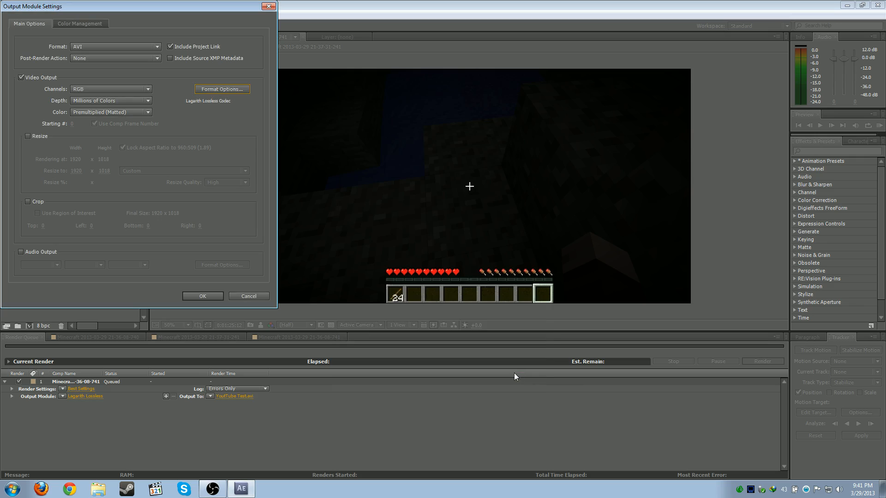
pyautogui.click(256, 299)
# Duplicate the queued 21-36-08-741 render item and set the copy's output module to WAV.
pyautogui.click(67, 383)
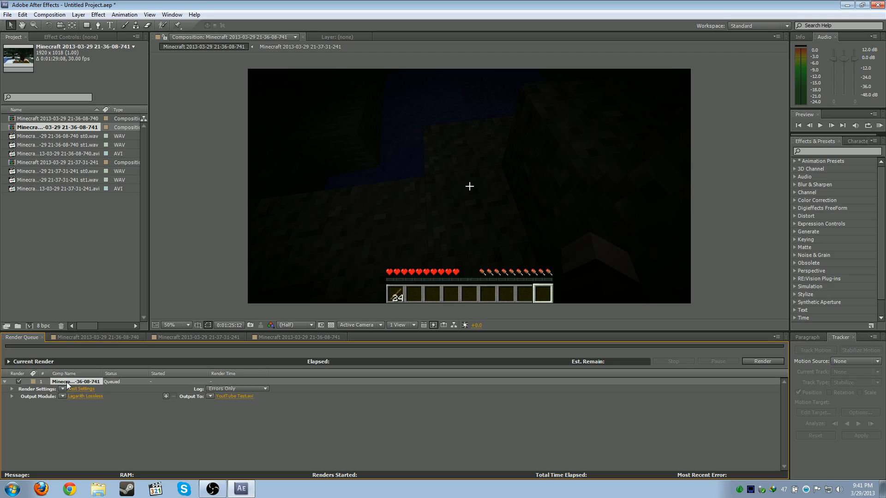
pyautogui.hotkey('ctrl', 'd')
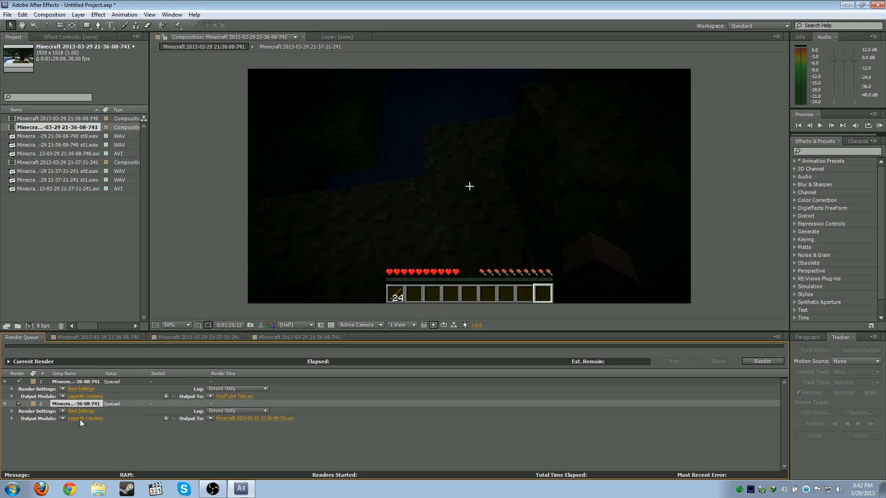
pyautogui.click(63, 418)
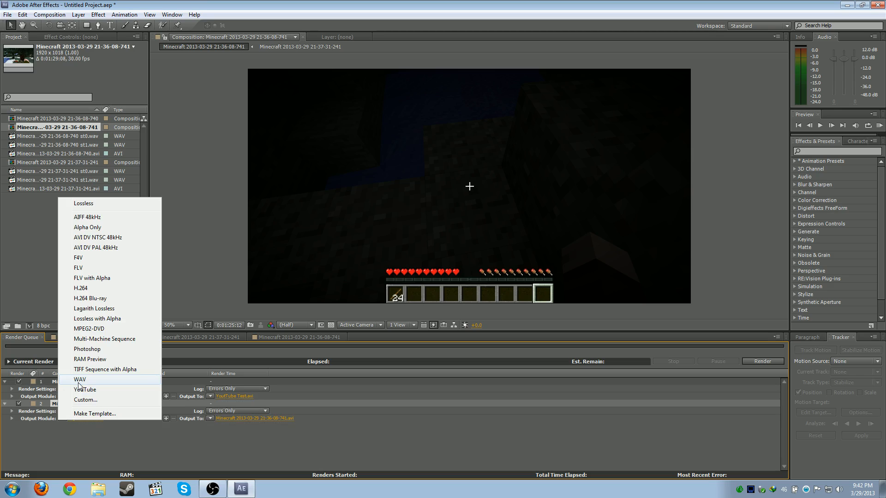
pyautogui.click(79, 380)
# Inspect the WAV output module's format and audio settings, leaving them as they are.
pyautogui.click(72, 419)
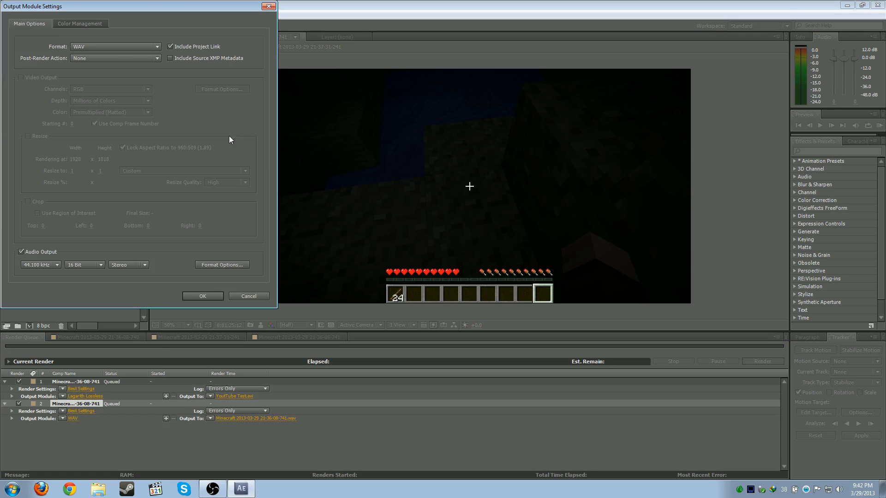
pyautogui.click(103, 48)
pyautogui.click(250, 295)
pyautogui.click(248, 296)
# Set the WAV render's output file to YouTube Tes.wav in the edit folder.
pyautogui.click(260, 418)
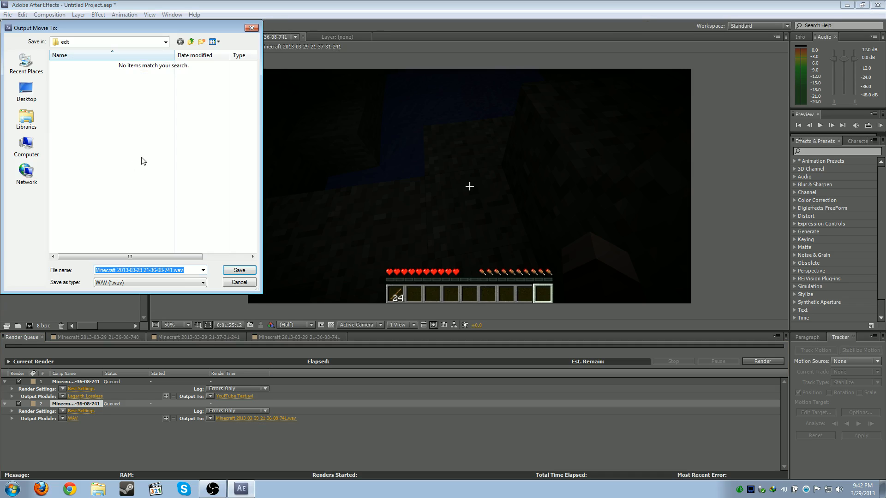
pyautogui.write('YouTube Tes')
pyautogui.press('Return')
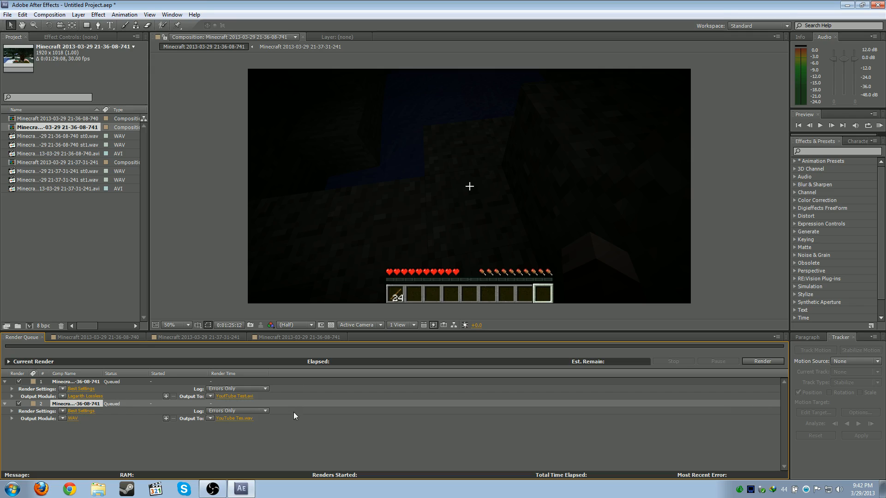
# Close all open compositions and start rendering both queued items.
pyautogui.click(294, 37)
pyautogui.click(211, 79)
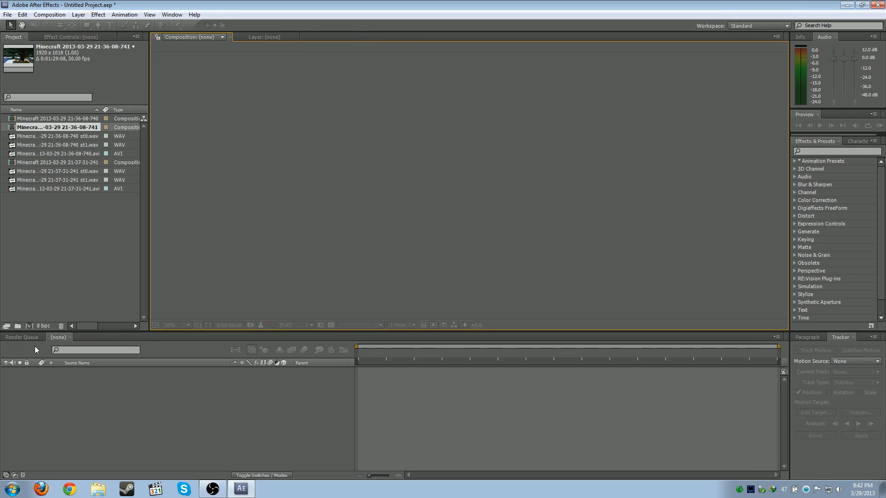
pyautogui.click(751, 361)
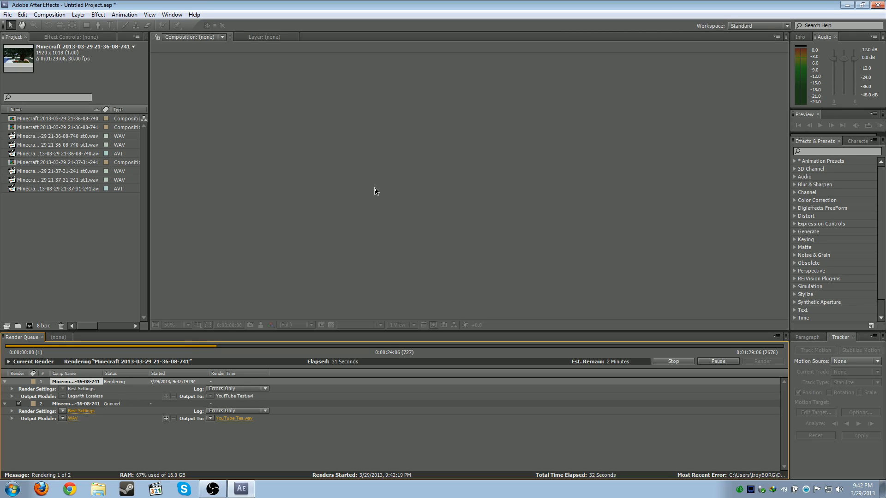
# Switch to Windows Explorer and open the jruebtgrjnph folder inside Dxtory on the Data (D:) drive.
pyautogui.click(846, 6)
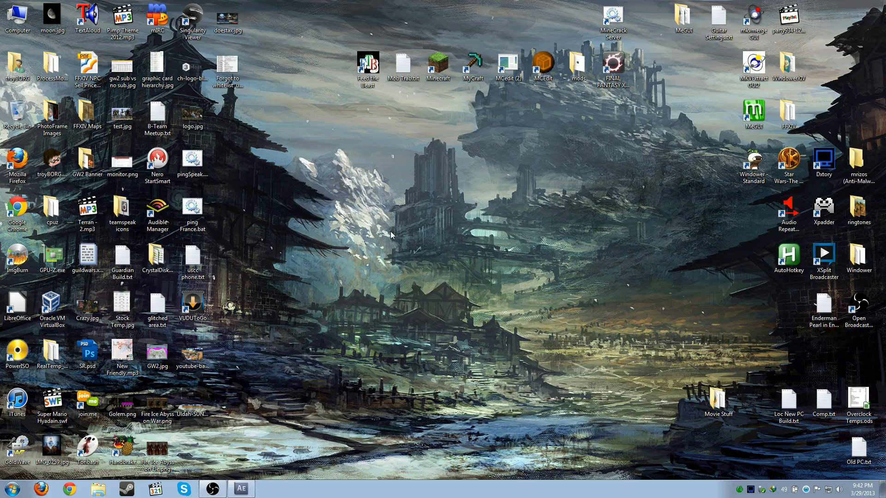
pyautogui.doubleClick(11, 19)
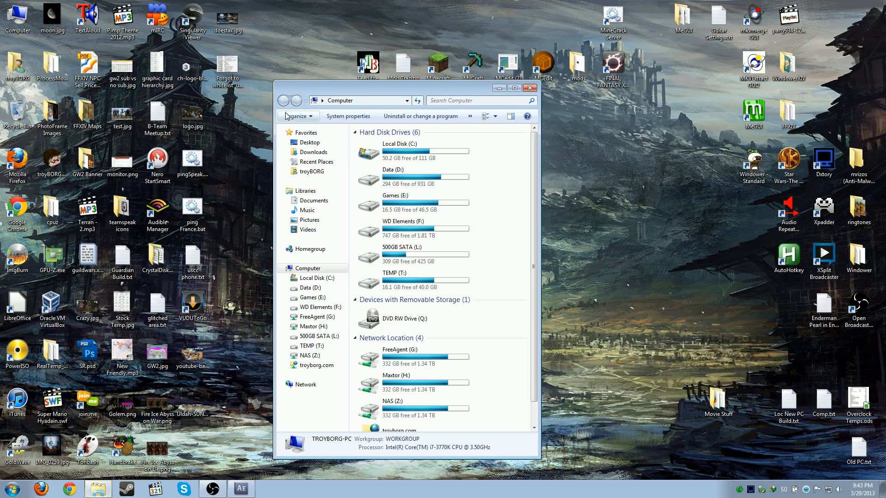
pyautogui.doubleClick(431, 187)
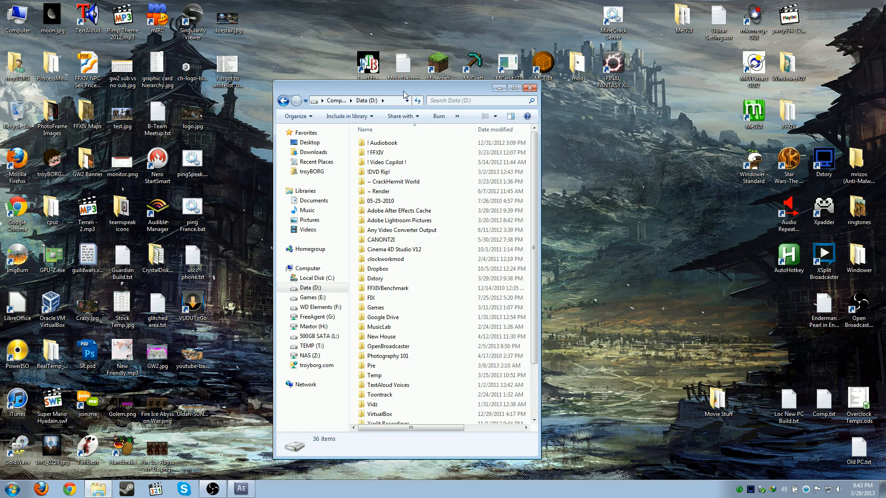
pyautogui.doubleClick(404, 87)
pyautogui.doubleClick(113, 196)
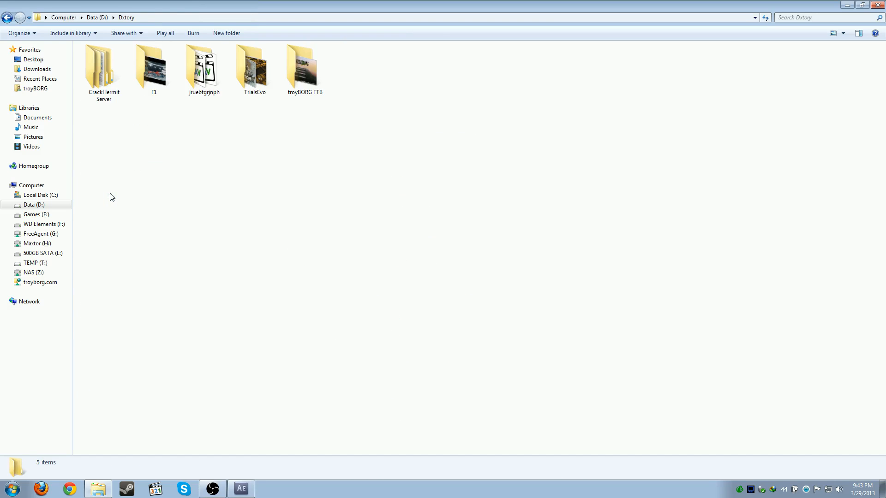
pyautogui.doubleClick(202, 97)
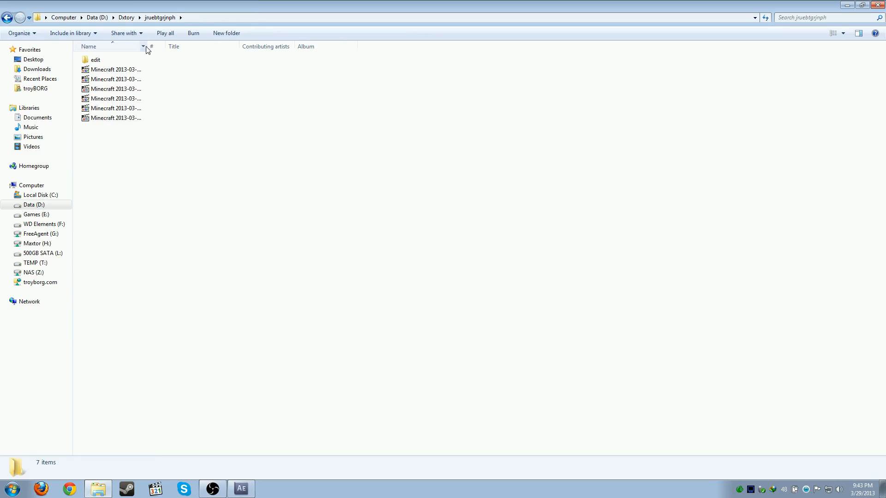
# Widen the Name column and compare the length and size of the 21-36-08-740 and 21-37-31-241 AVI files.
pyautogui.moveTo(147, 46); pyautogui.dragTo(383, 63)
pyautogui.click(193, 89)
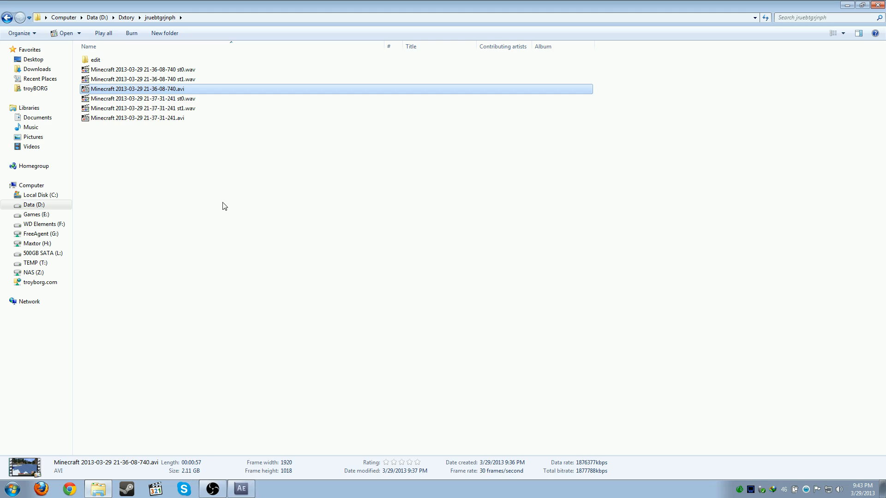
pyautogui.click(174, 119)
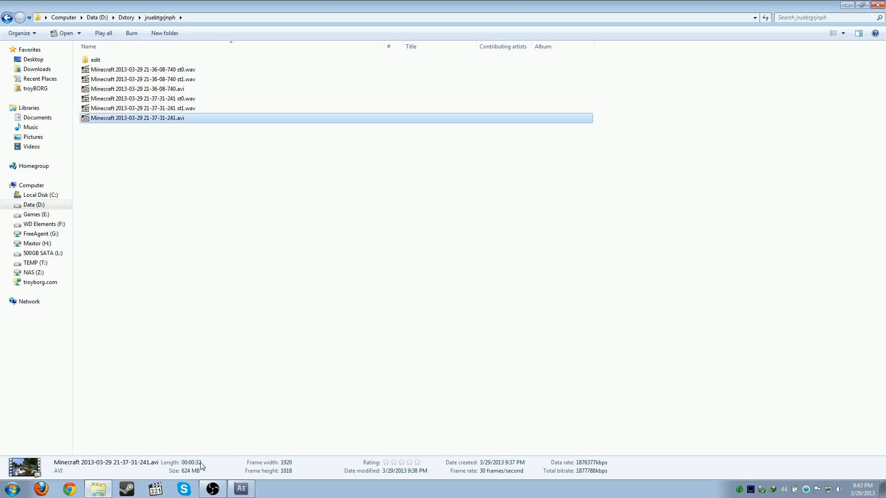
pyautogui.click(175, 90)
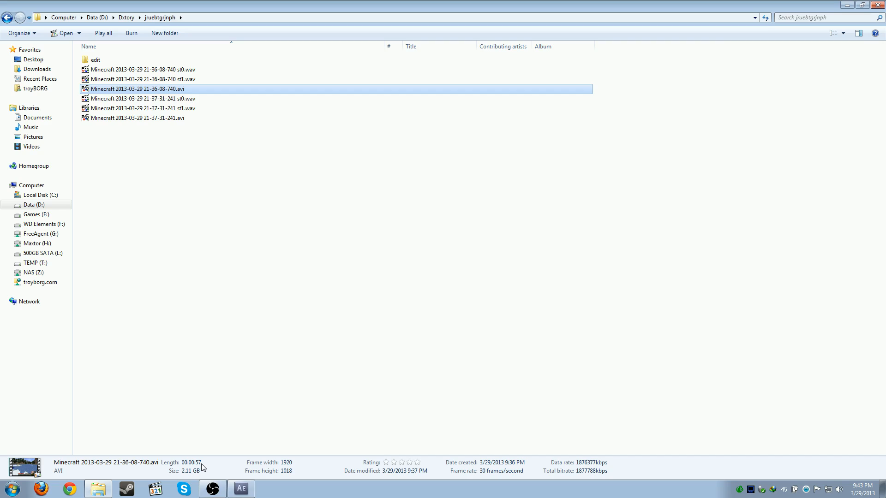
# Open the FTB folder inside Dxtory and check the length and size of the E01 - Skeletons and Zombies MP4.
pyautogui.click(126, 17)
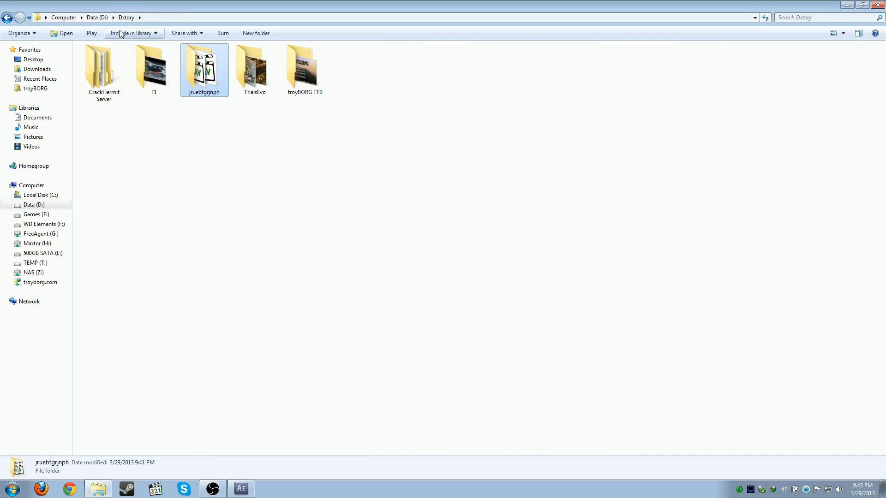
pyautogui.doubleClick(299, 78)
pyautogui.click(102, 73)
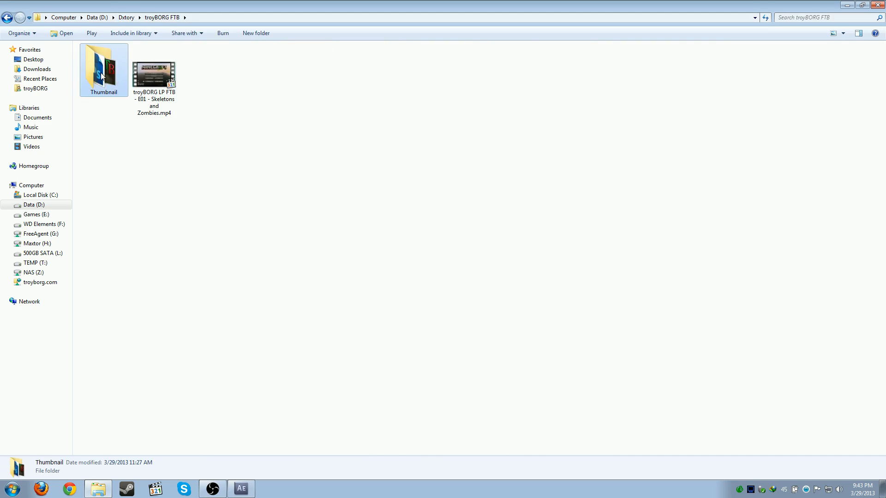
pyautogui.click(124, 18)
pyautogui.click(272, 91)
pyautogui.click(284, 86)
pyautogui.click(190, 151)
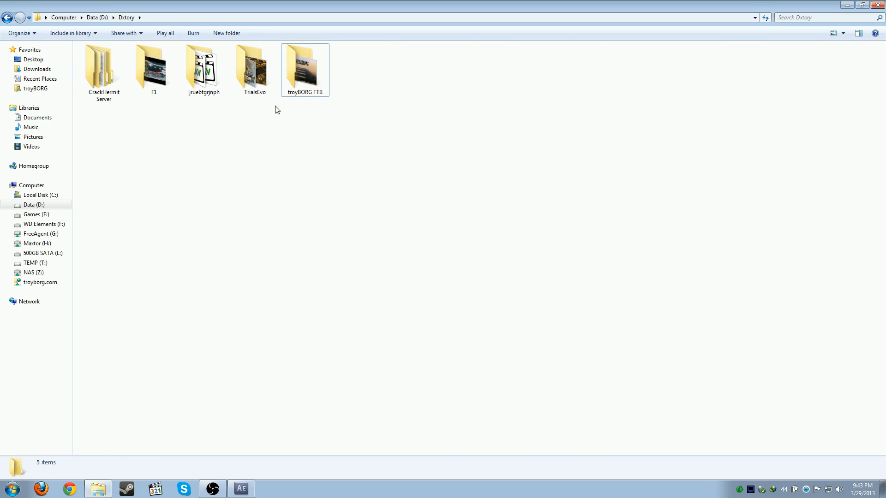
pyautogui.click(306, 95)
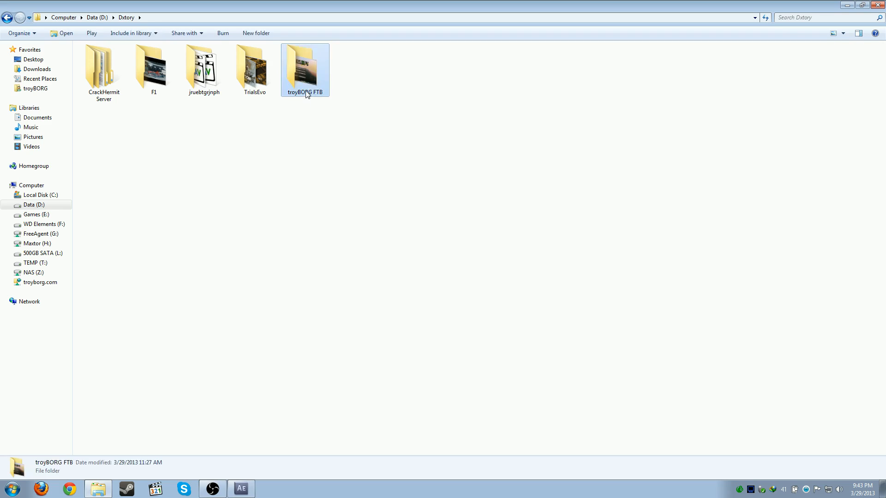
pyautogui.doubleClick(306, 94)
pyautogui.click(158, 115)
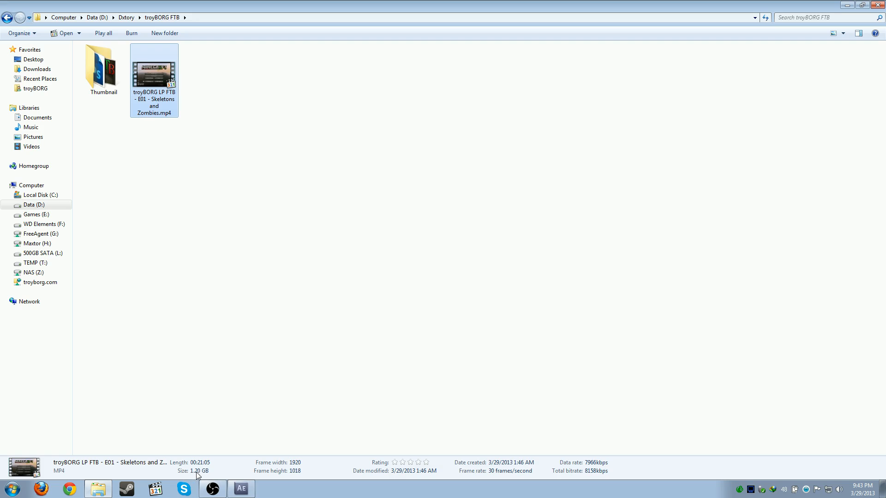
pyautogui.click(261, 320)
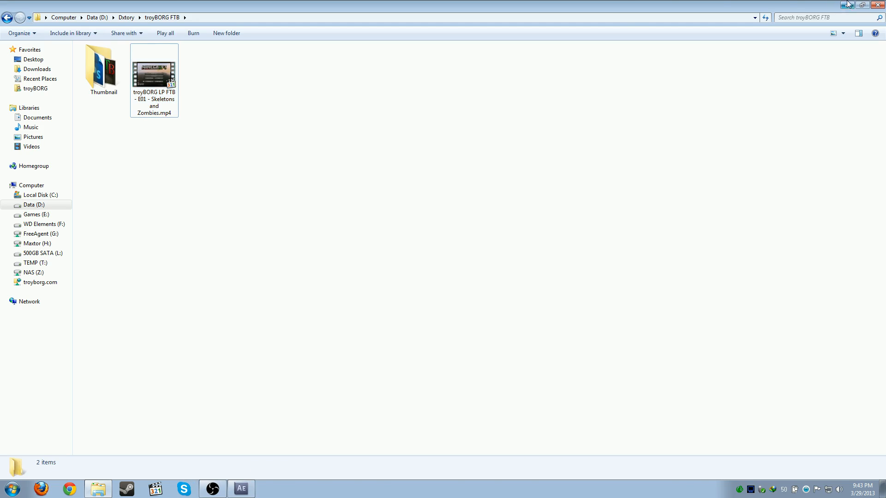
# Close the file browser, return to After Effects and close it without saving the project.
pyautogui.click(877, 5)
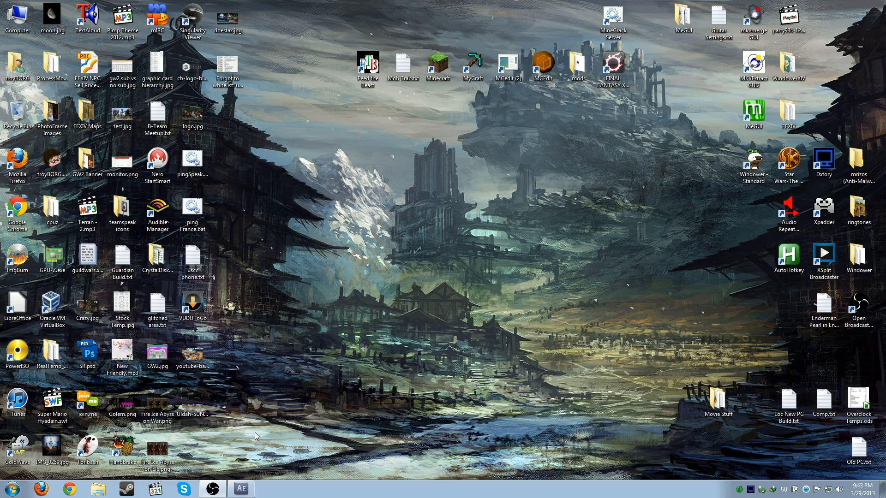
pyautogui.click(241, 488)
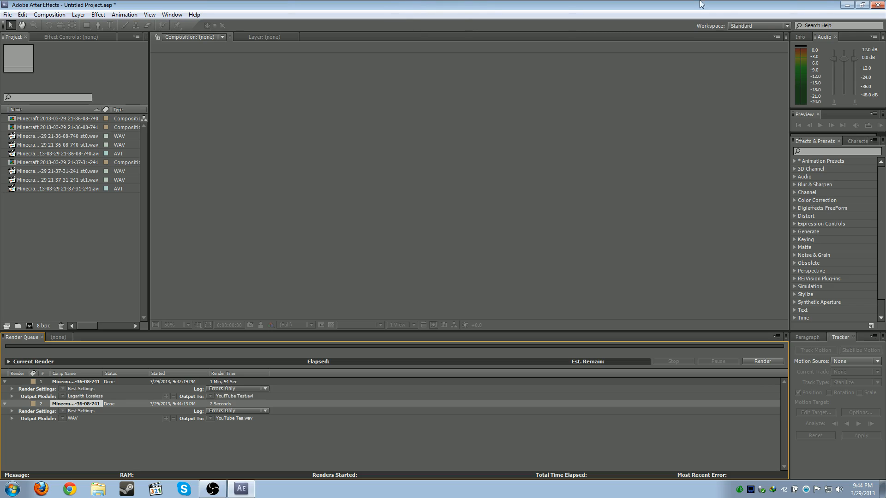
pyautogui.click(877, 6)
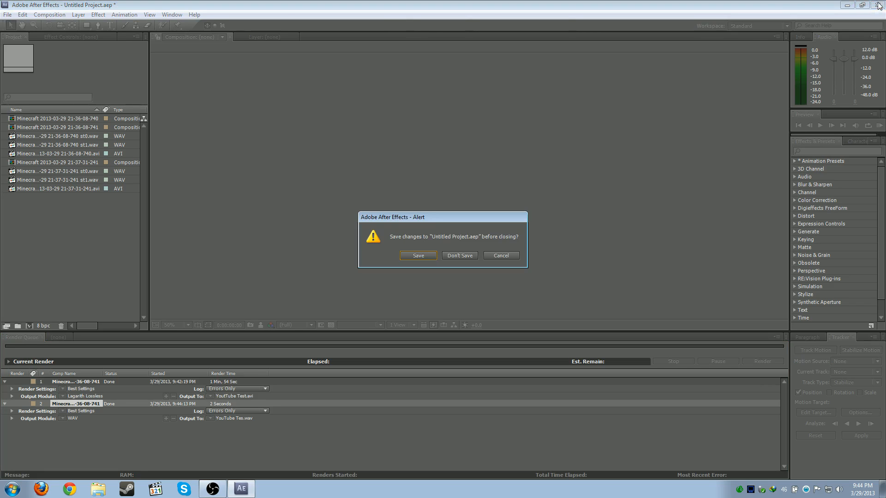
pyautogui.click(452, 255)
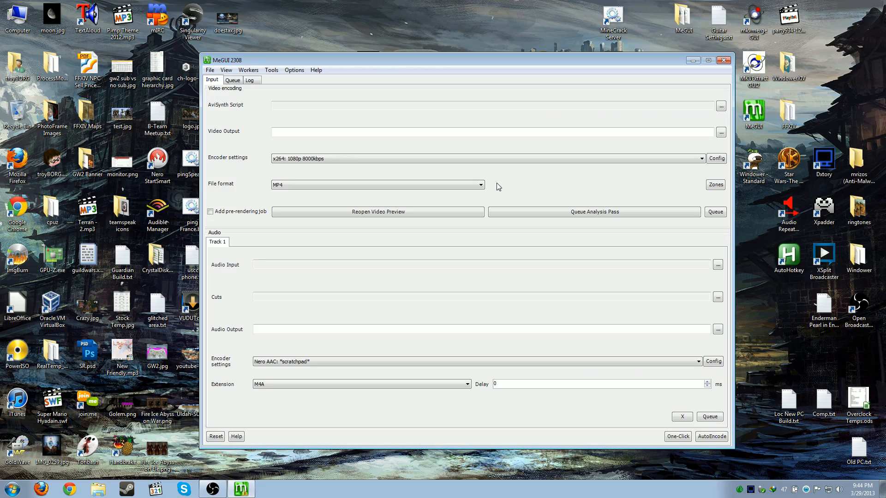
# In MeGUI's AVS Script Creator, load YoutTube Test.avi from D:\Dxtory\jruebtgrjnph\edit as the video input using AviSource.
pyautogui.click(271, 70)
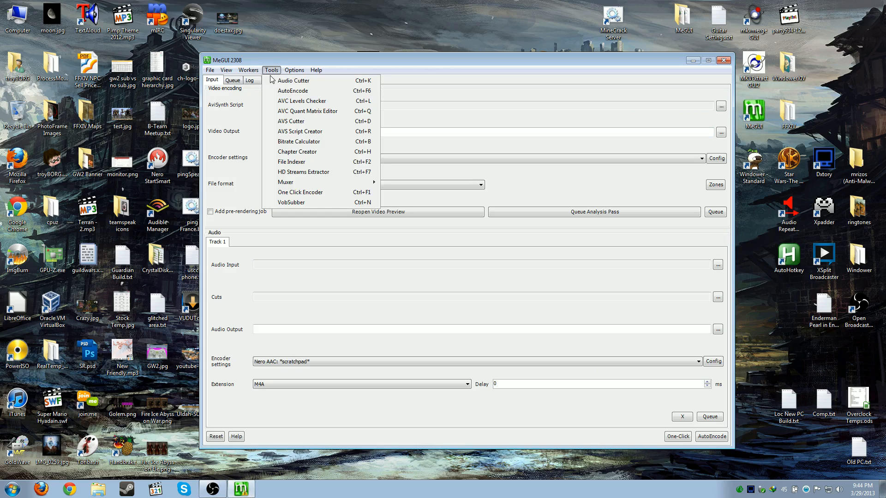
pyautogui.click(306, 133)
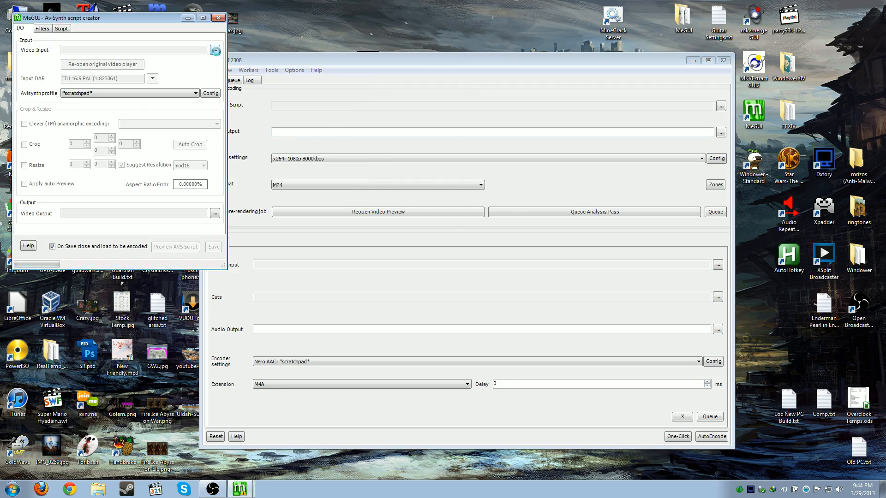
pyautogui.click(215, 50)
pyautogui.scroll(-3, 71, 152)
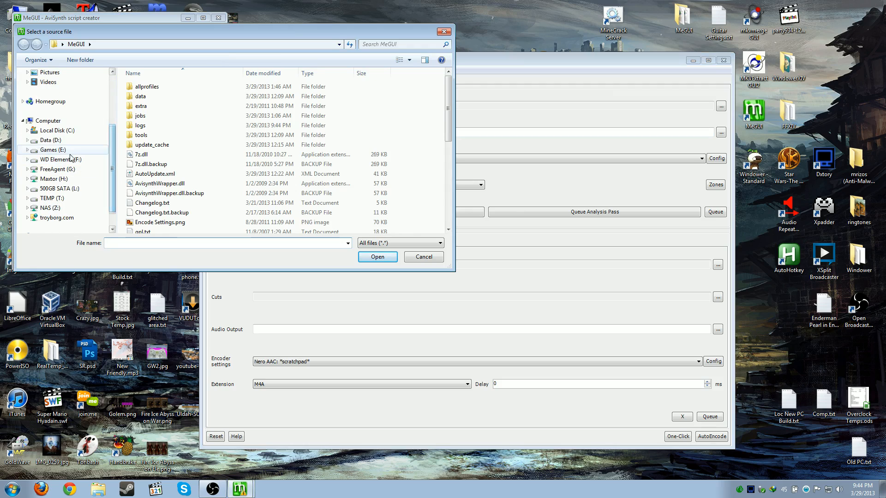
pyautogui.click(58, 140)
pyautogui.click(135, 224)
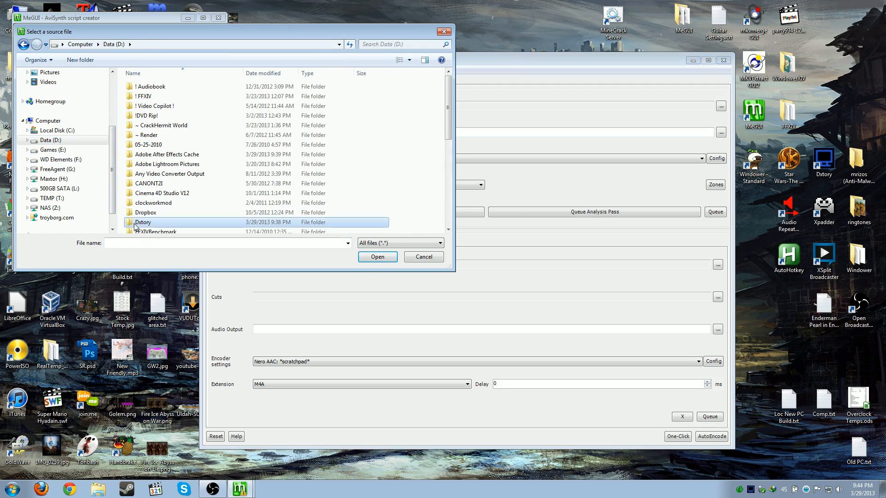
pyautogui.doubleClick(135, 223)
pyautogui.doubleClick(259, 108)
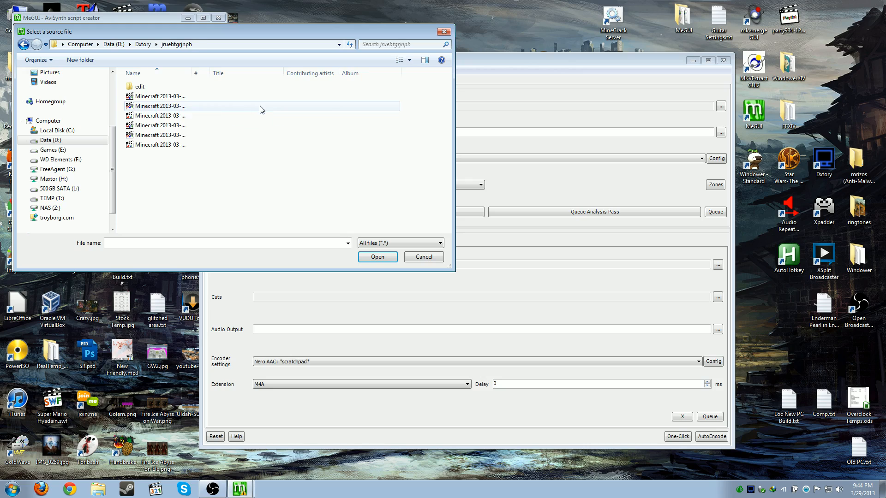
pyautogui.doubleClick(152, 89)
pyautogui.doubleClick(168, 87)
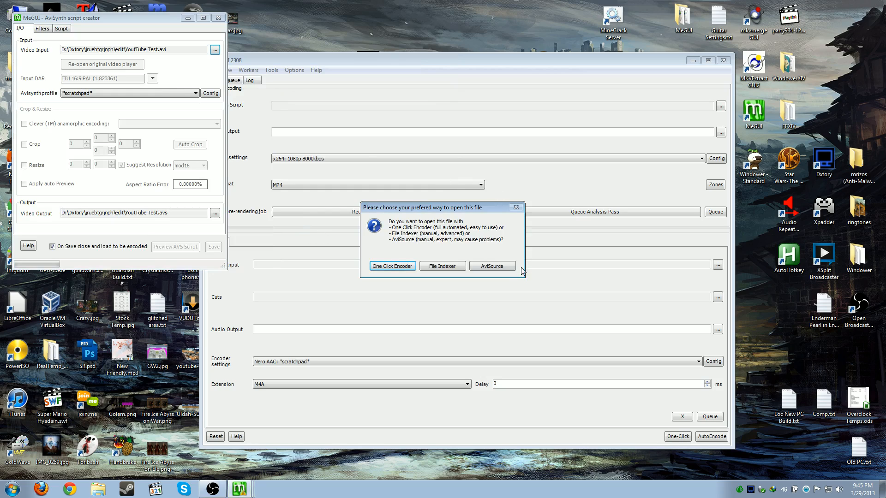
pyautogui.click(499, 268)
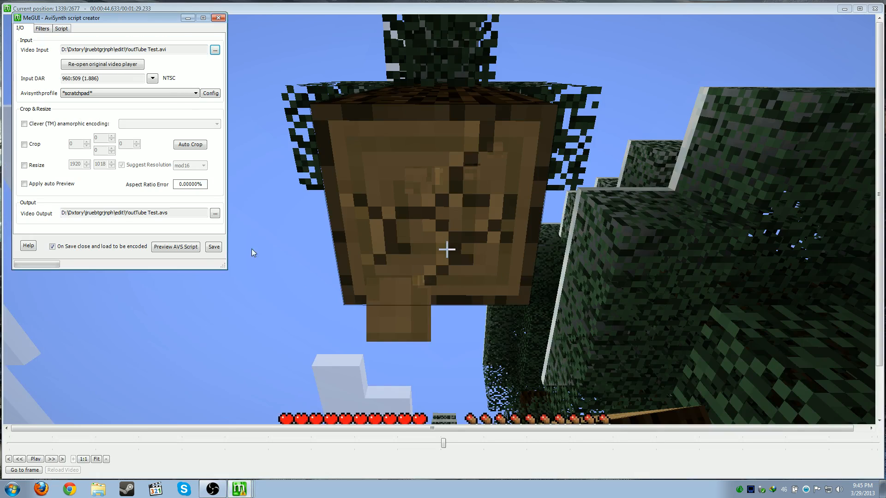
# Save the AviSynth script for encoding and load YouTube Tes.wav from the edit folder as the audio input.
pyautogui.click(214, 247)
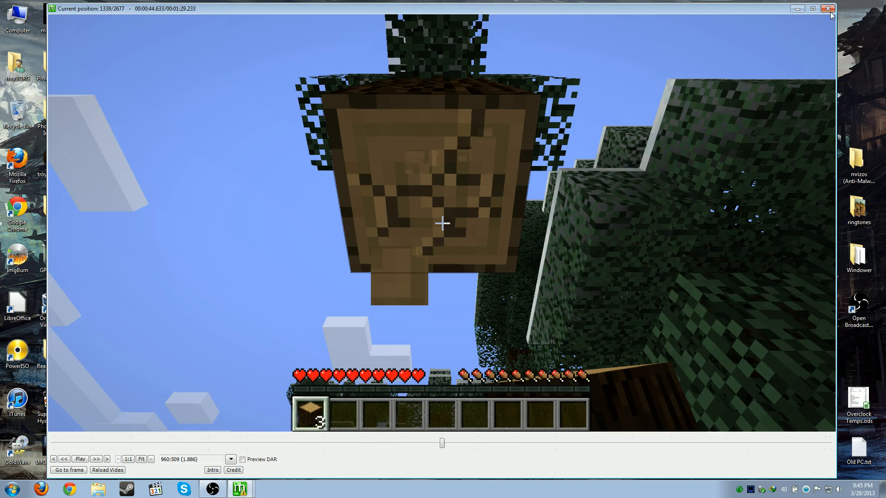
pyautogui.click(828, 11)
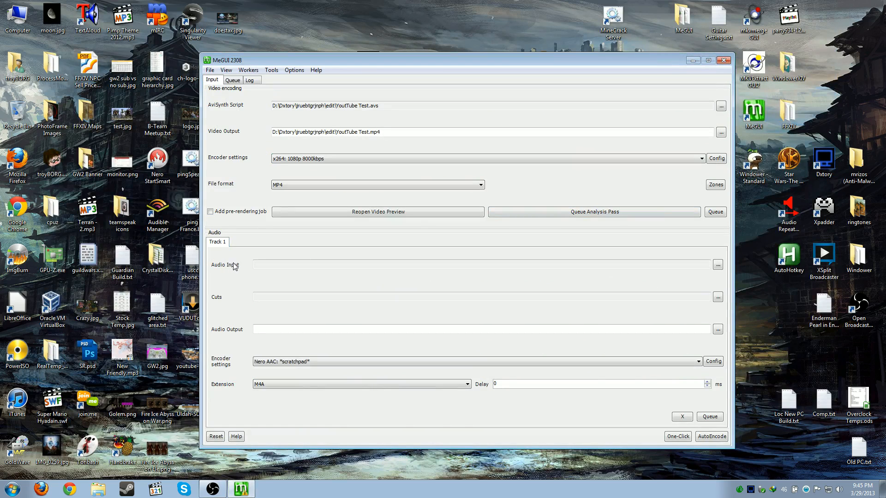
pyautogui.click(717, 265)
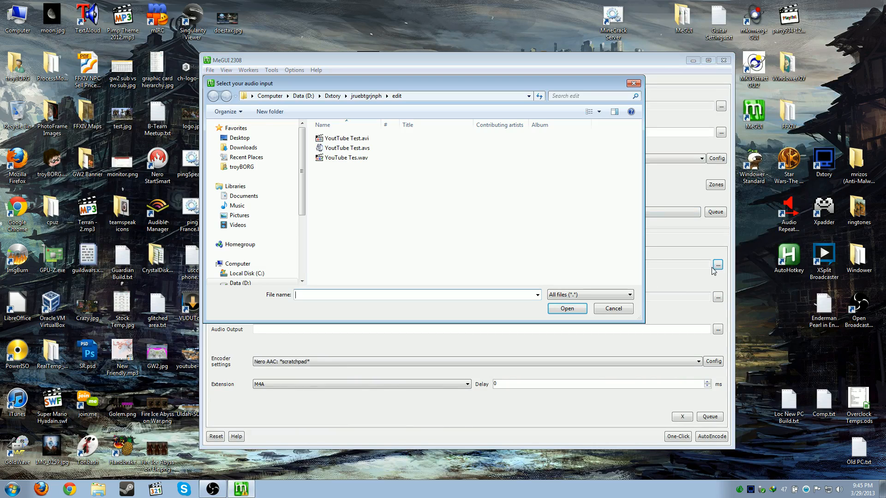
pyautogui.doubleClick(345, 159)
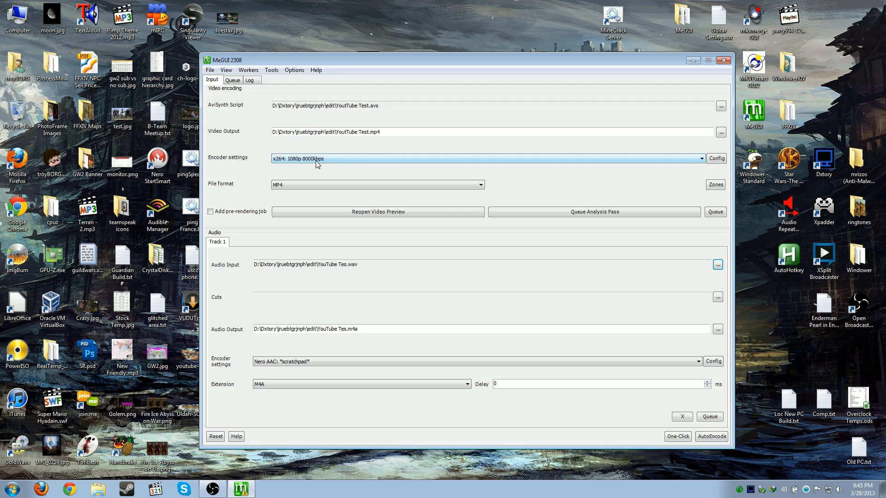
# Review the x264 1080p 8000kbps configuration and the Nero AAC scratchpad configuration, leaving both dialogs without changes.
pyautogui.click(716, 158)
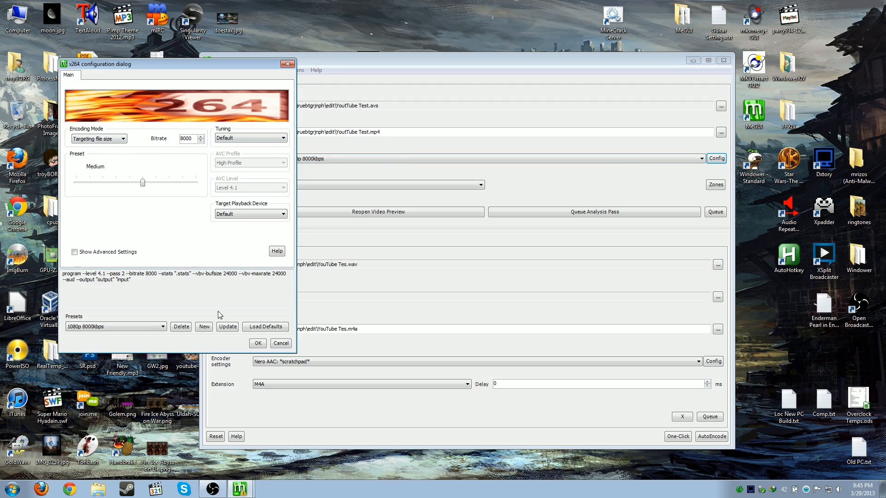
pyautogui.click(282, 343)
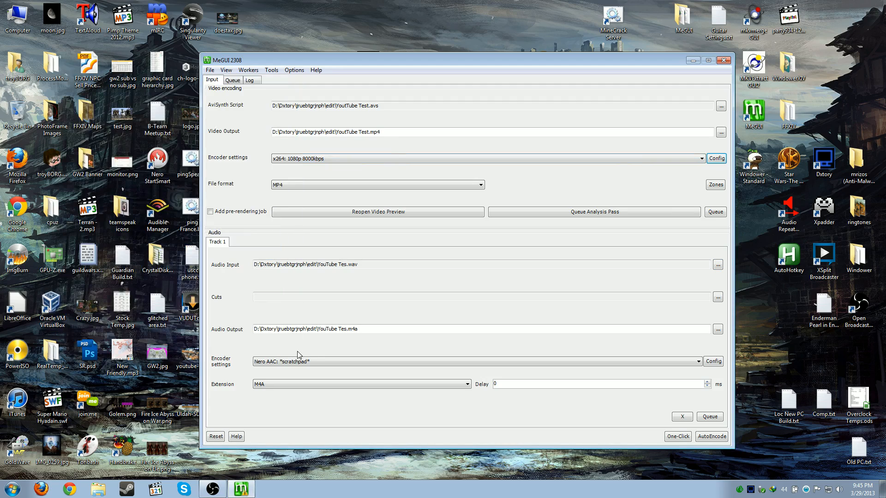
pyautogui.click(276, 362)
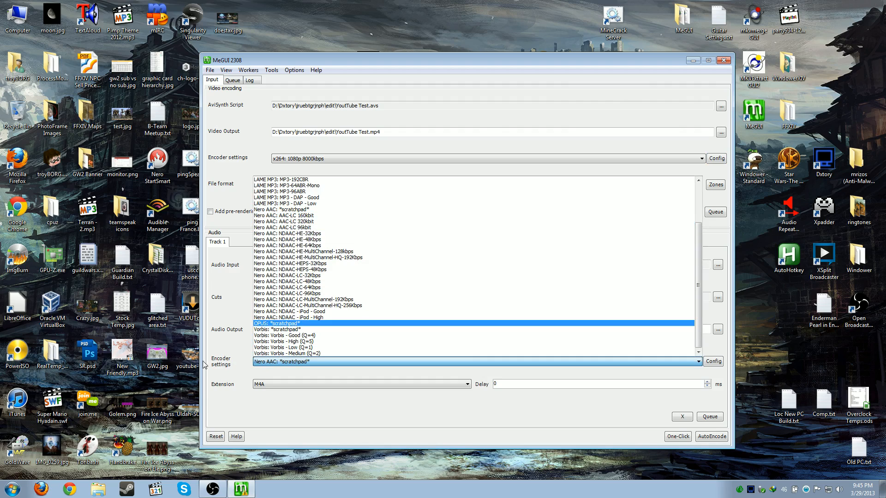
pyautogui.click(368, 363)
pyautogui.click(712, 362)
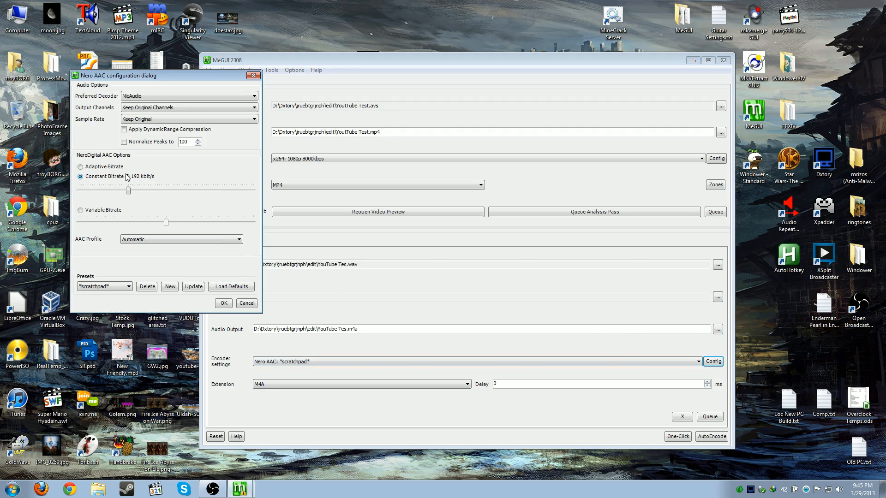
pyautogui.click(245, 304)
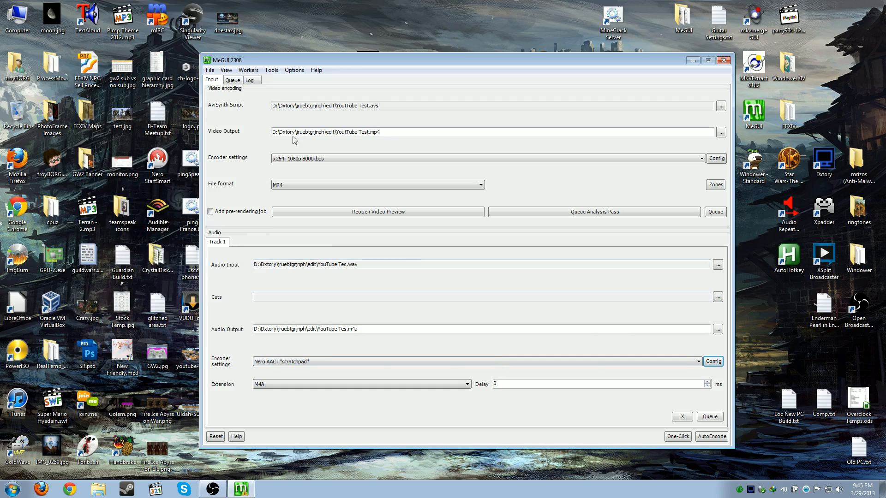
# Set up automatic encoding with no target size and name the output YoutTube Test.mp4 in the Dxtory folder.
pyautogui.click(710, 436)
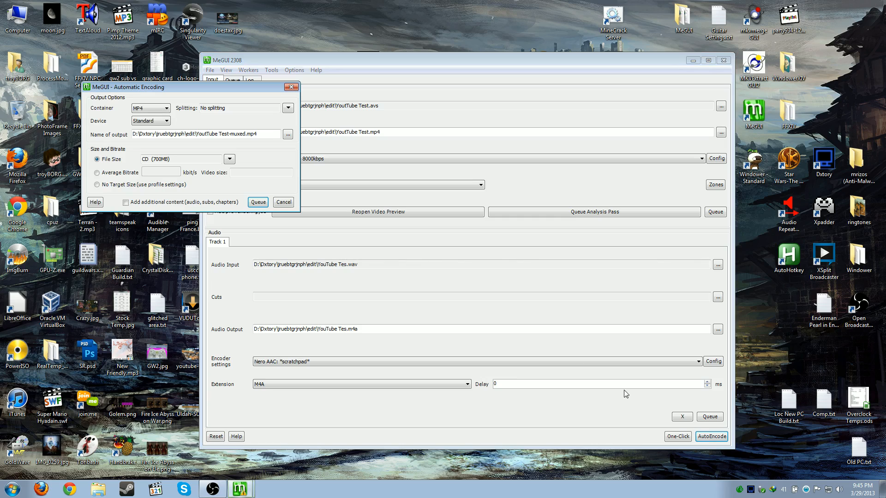
pyautogui.click(98, 185)
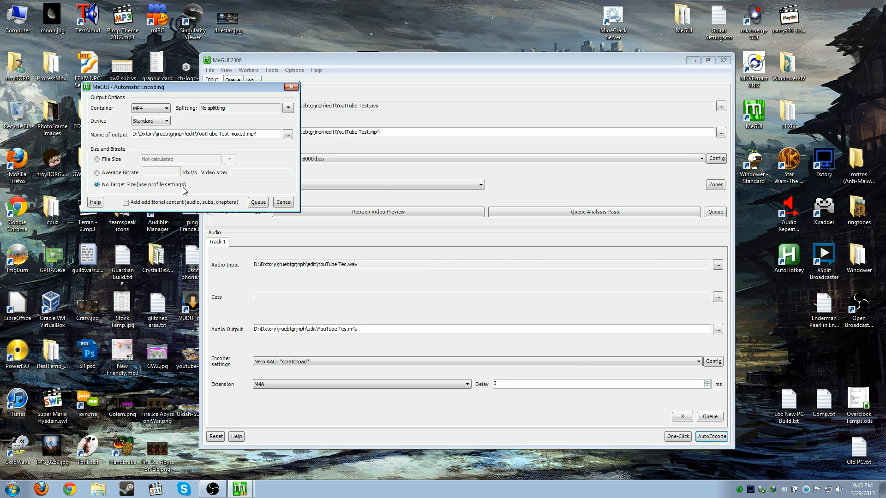
pyautogui.click(285, 135)
pyautogui.click(211, 113)
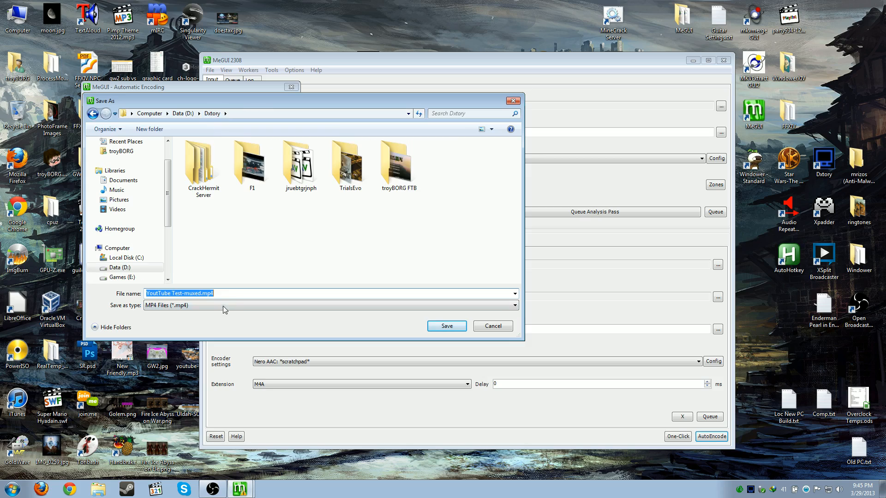
pyautogui.click(232, 296)
pyautogui.moveTo(184, 293); pyautogui.dragTo(201, 295)
pyautogui.press('BackSpace')
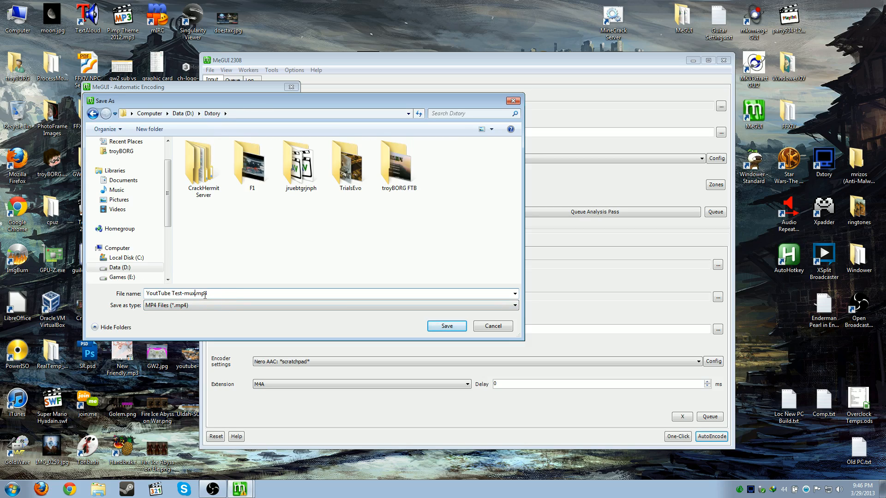
pyautogui.press('BackSpace')
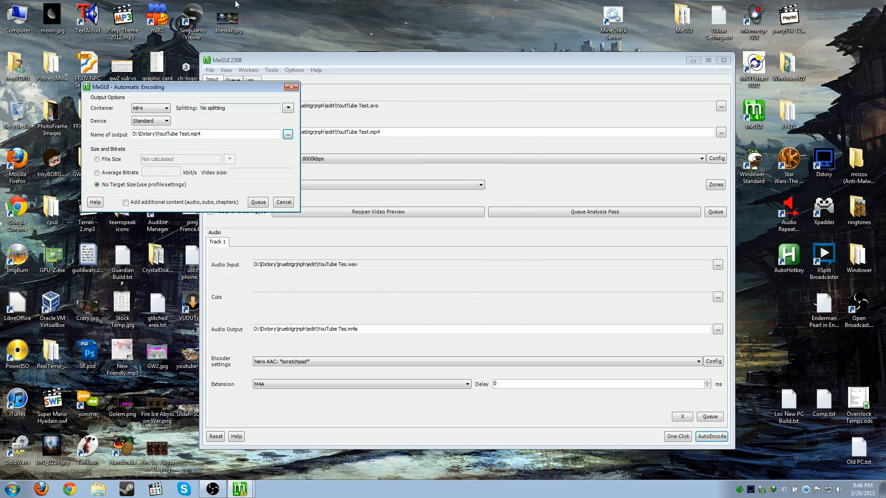
# Add the automatic encoding jobs to the queue and start encoding.
pyautogui.click(259, 203)
pyautogui.click(233, 81)
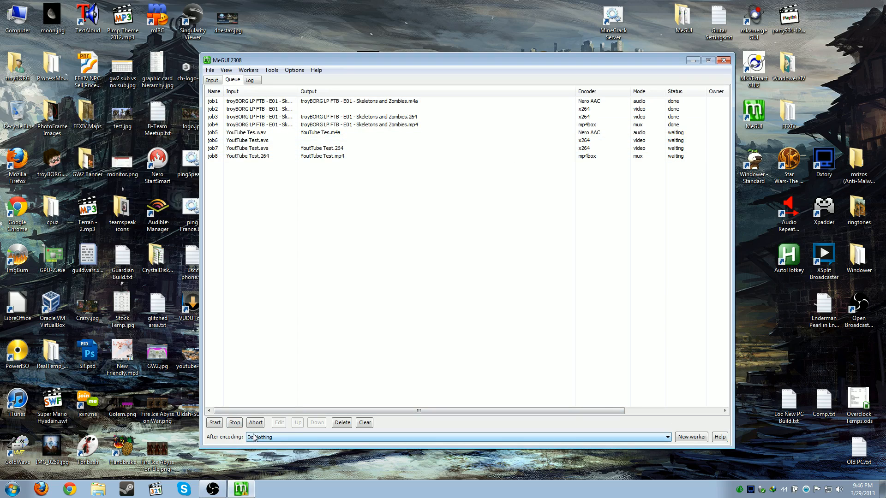
pyautogui.click(214, 423)
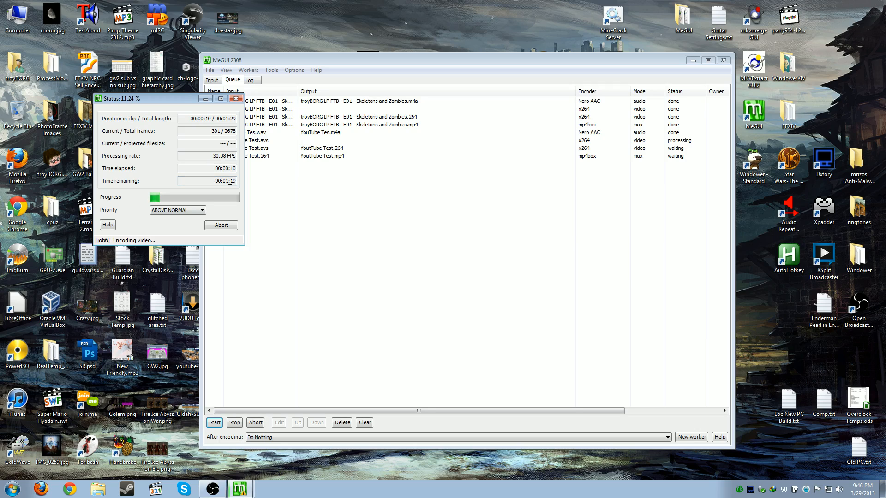
# Switch to Windows Explorer and check the length and size of YoutTube Test.avi and YouTube Tes.wav in the edit folder.
pyautogui.click(96, 492)
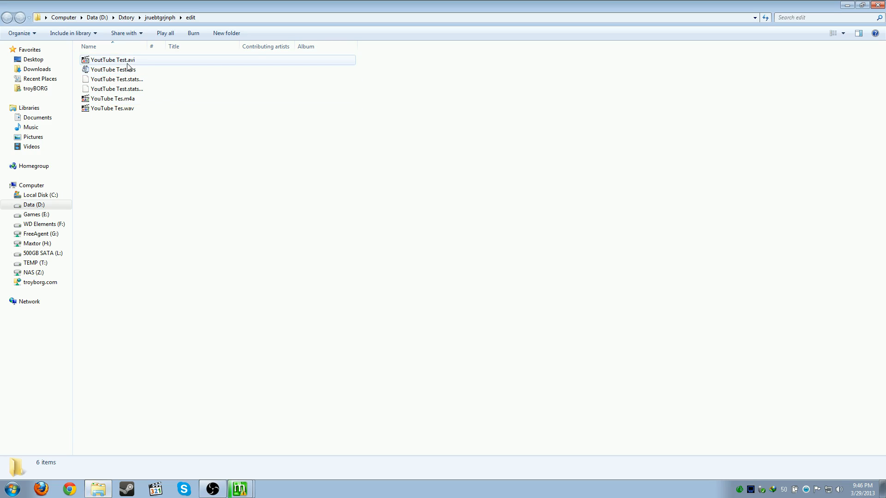
pyautogui.click(127, 64)
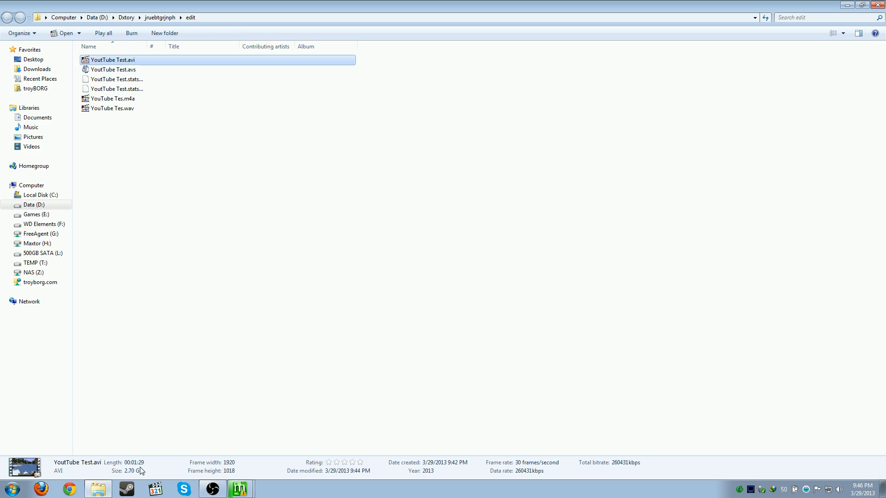
pyautogui.click(218, 294)
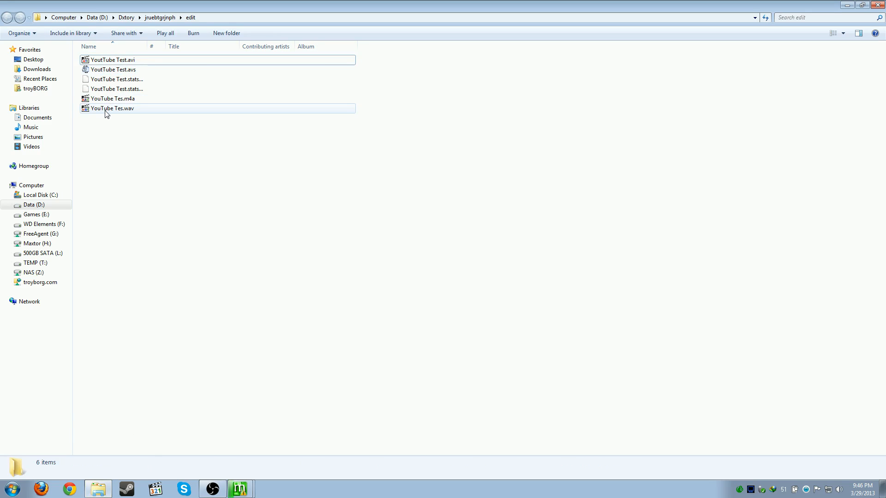
pyautogui.click(108, 110)
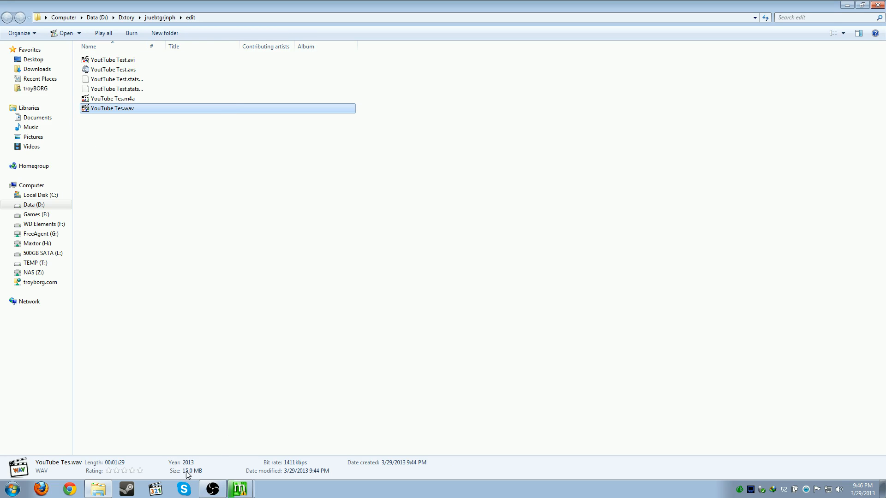
pyautogui.click(232, 397)
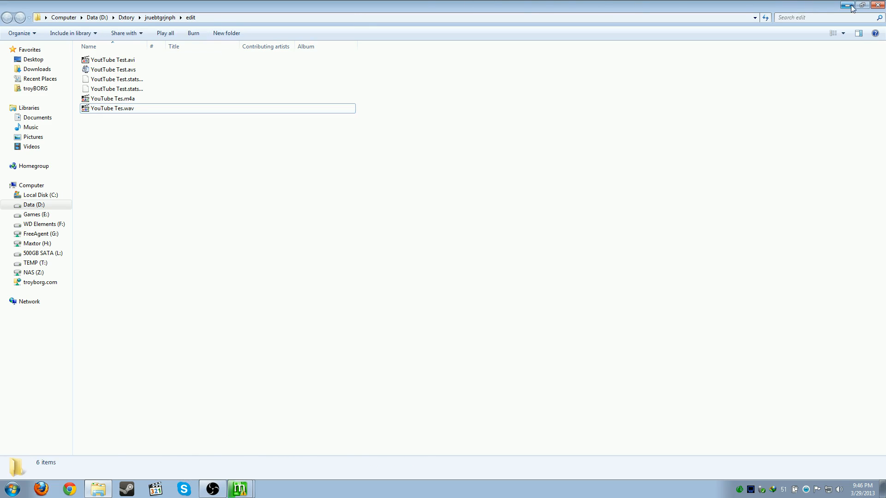
pyautogui.click(872, 7)
# Move the encoding status window over the queue, place RealTemp beside it, and check the CPU clock speed and core temperatures.
pyautogui.moveTo(133, 97); pyautogui.dragTo(301, 212)
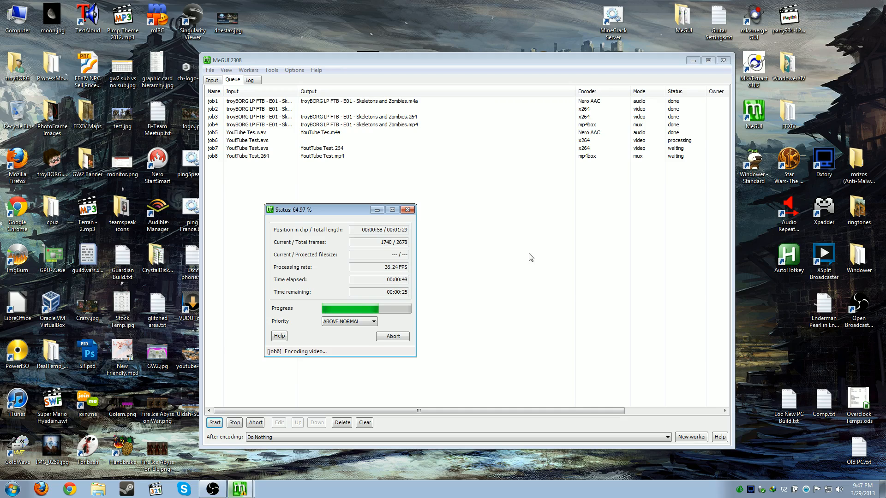
pyautogui.click(777, 488)
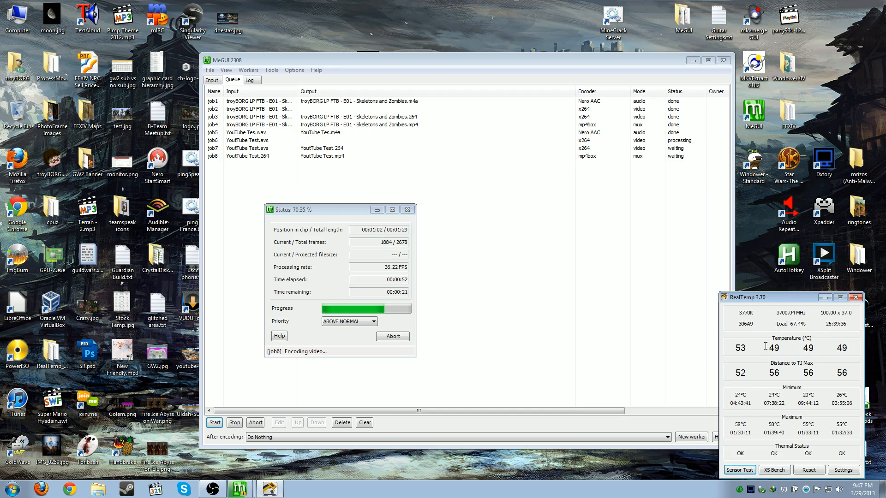
pyautogui.moveTo(774, 311); pyautogui.dragTo(422, 228)
pyautogui.moveTo(478, 227); pyautogui.dragTo(489, 227)
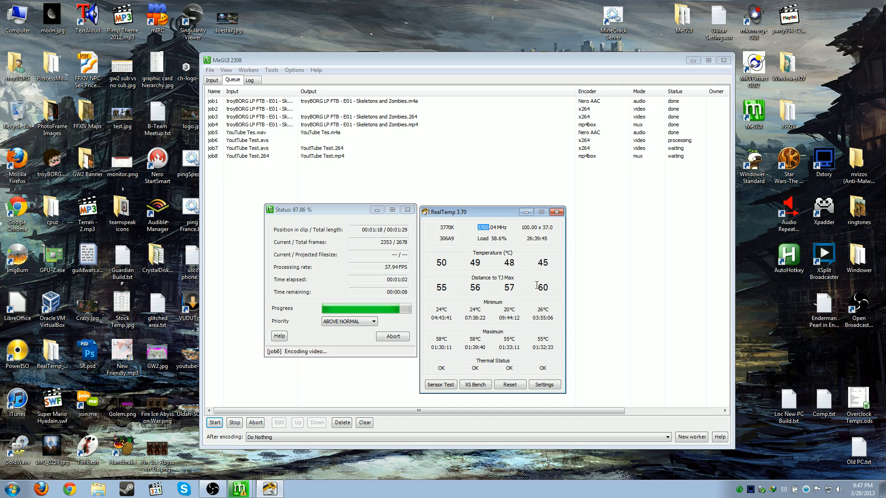
# Check the CPU usage in Windows Task Manager during the encode, then close it and minimize RealTemp.
pyautogui.rightClick(420, 489)
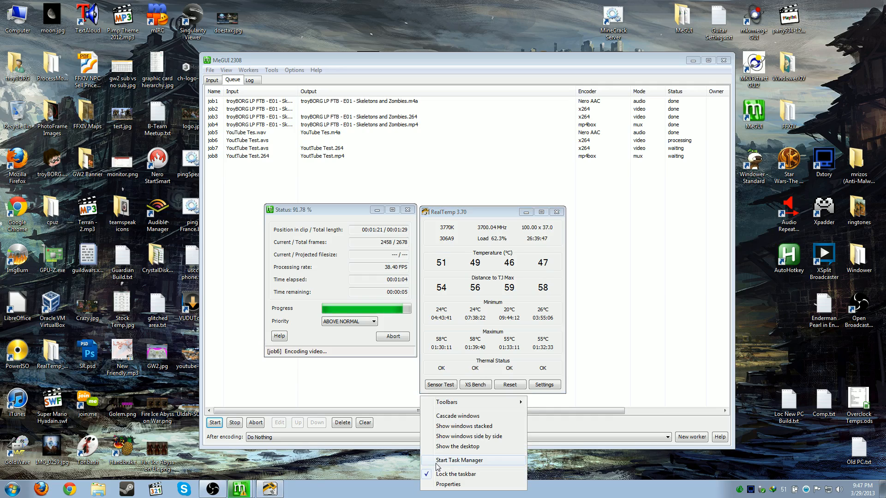
pyautogui.click(436, 461)
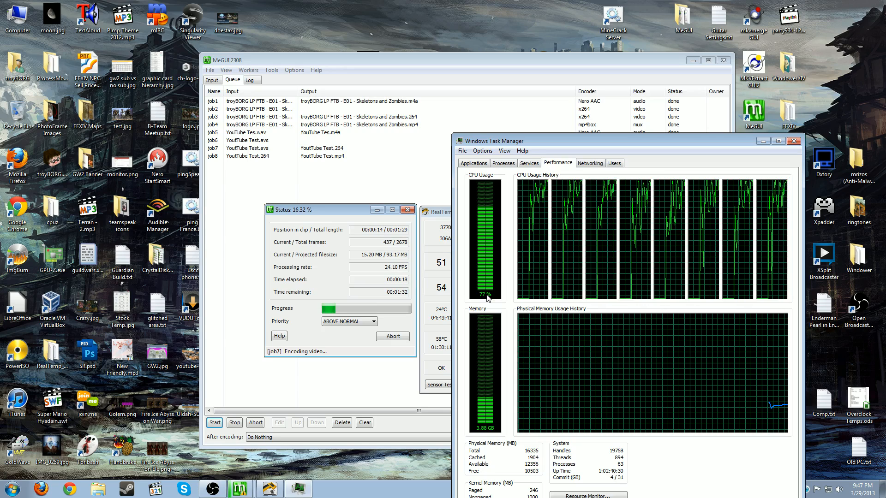
pyautogui.click(793, 141)
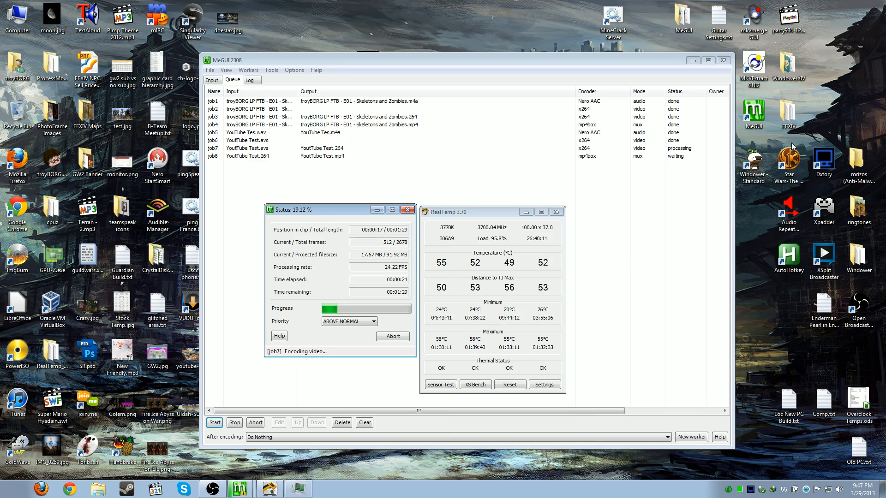
pyautogui.click(526, 213)
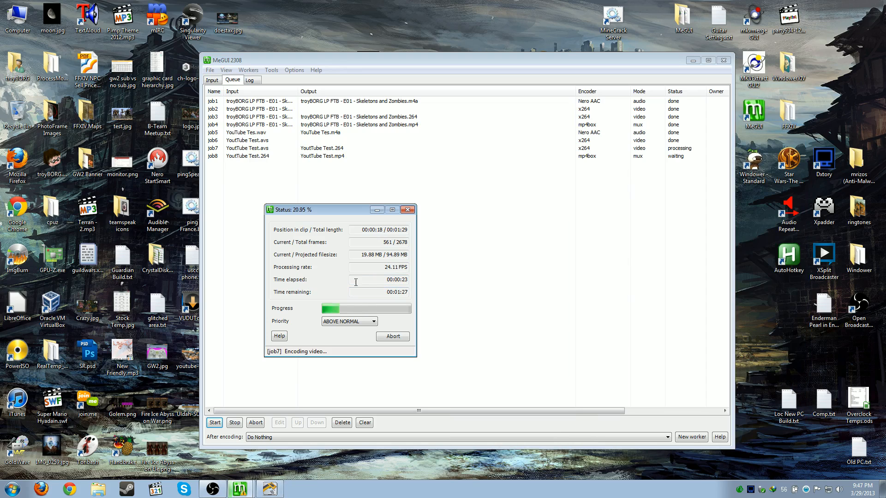
# Check the projected file size and the processing rate of the running video encode in the status window.
pyautogui.moveTo(386, 255); pyautogui.dragTo(394, 255)
pyautogui.click(394, 255)
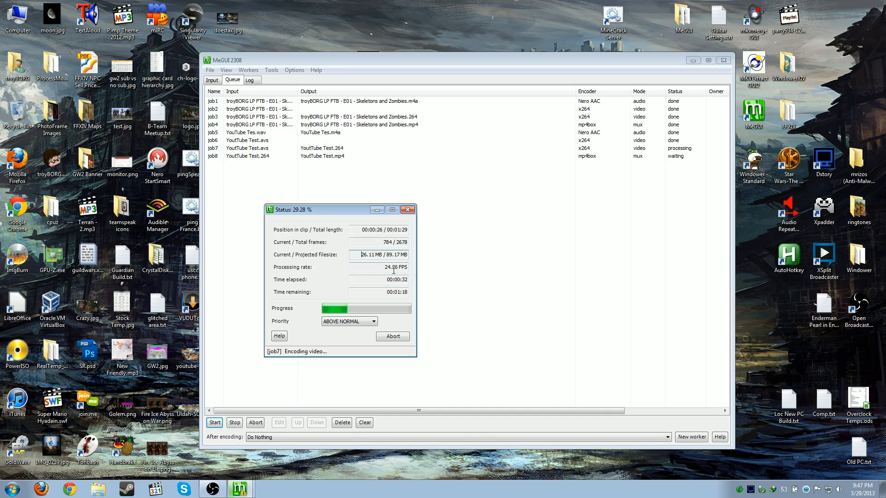
pyautogui.moveTo(384, 267); pyautogui.dragTo(390, 268)
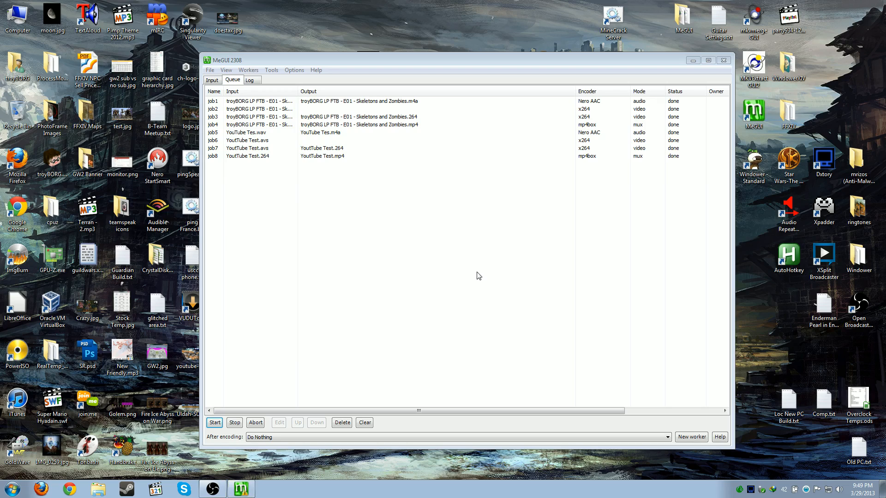
# Switch to Windows Explorer and check the length and size of YoutTube Test.mp4 in the Dxtory folder on Data (D:).
pyautogui.press('super+e')
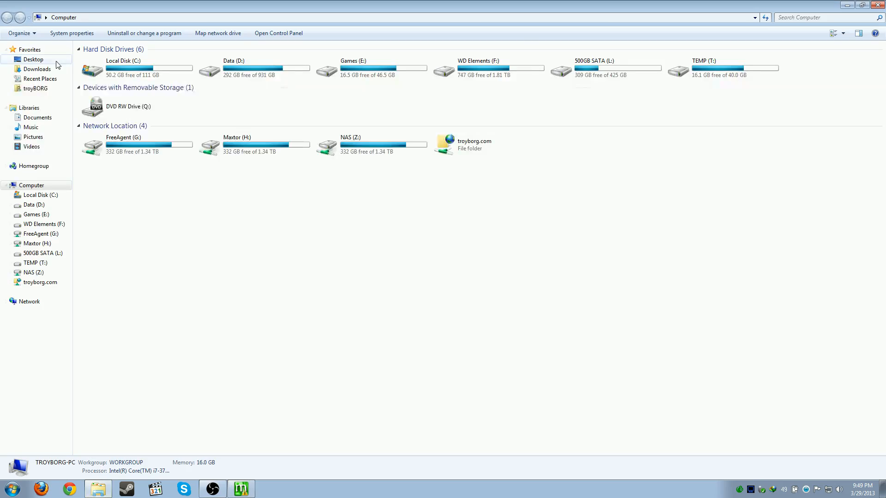
pyautogui.doubleClick(244, 68)
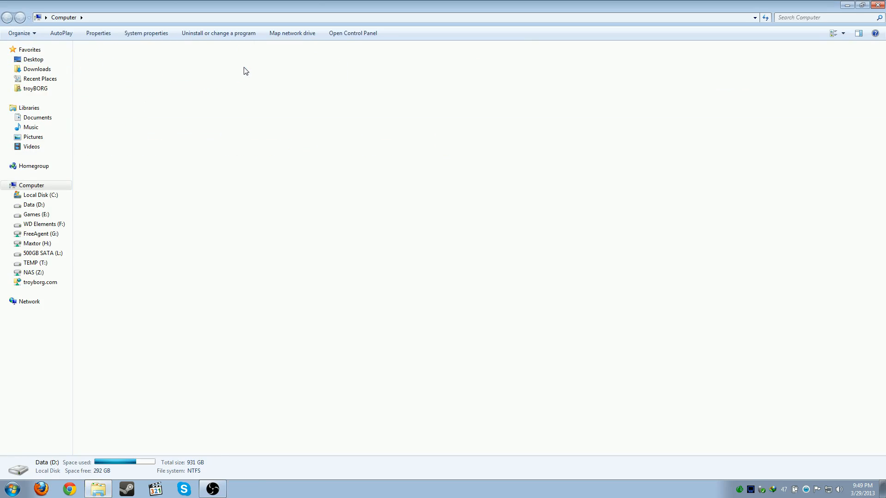
pyautogui.doubleClick(107, 196)
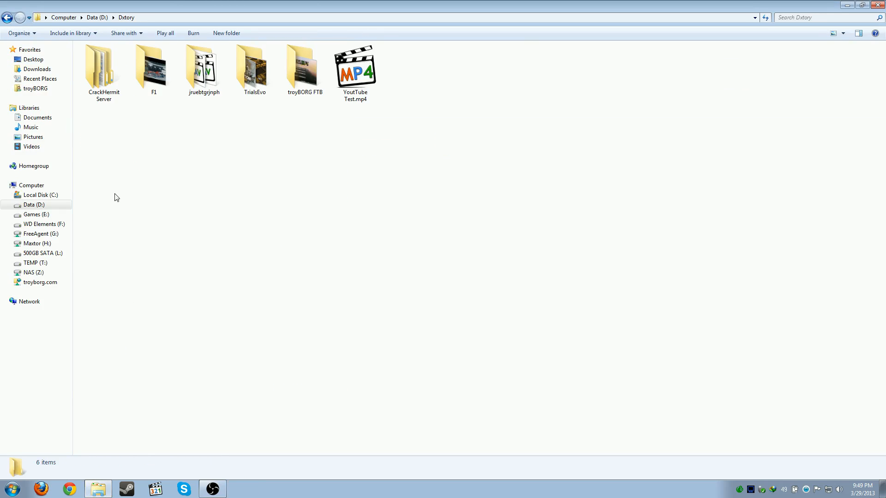
pyautogui.click(355, 96)
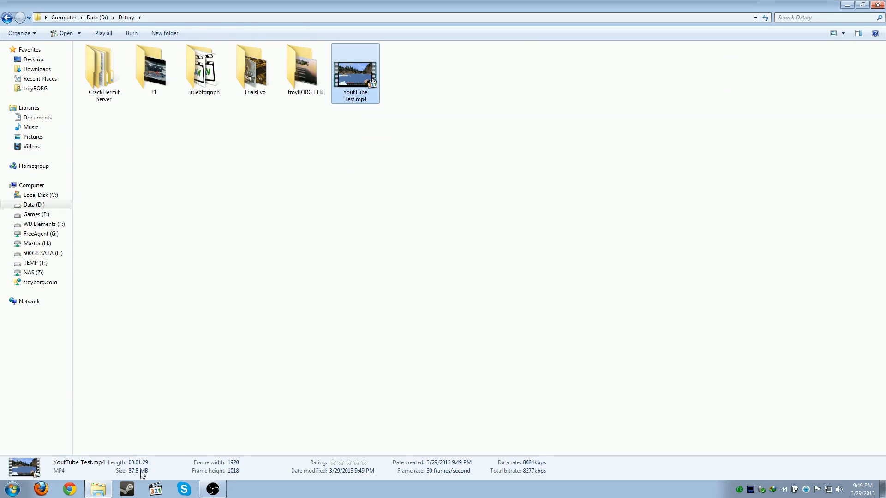
# Play YoutTube Test.mp4 in Media Player Classic to review the encoded video, then close the player and the Dxtory folder window.
pyautogui.click(156, 489)
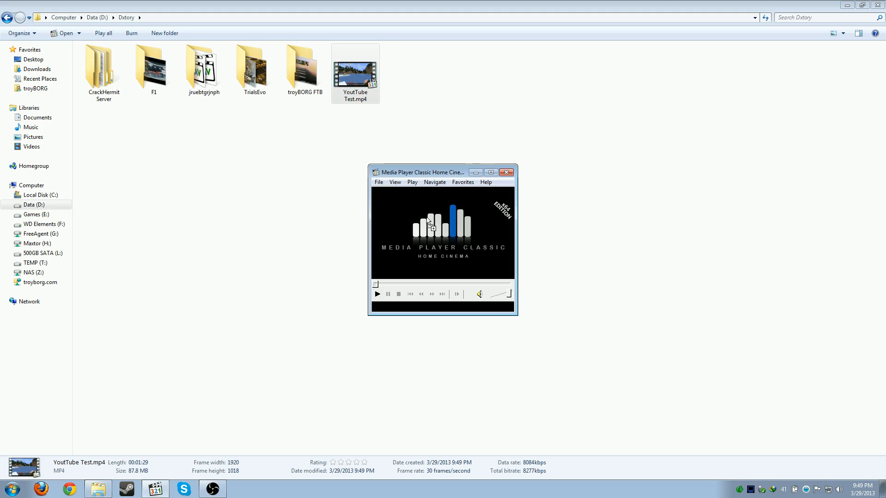
pyautogui.moveTo(427, 217); pyautogui.dragTo(426, 217)
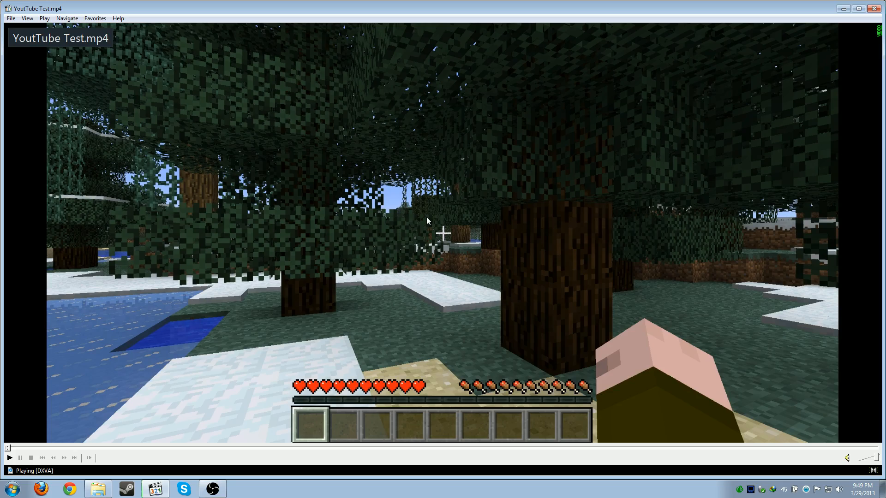
pyautogui.doubleClick(427, 217)
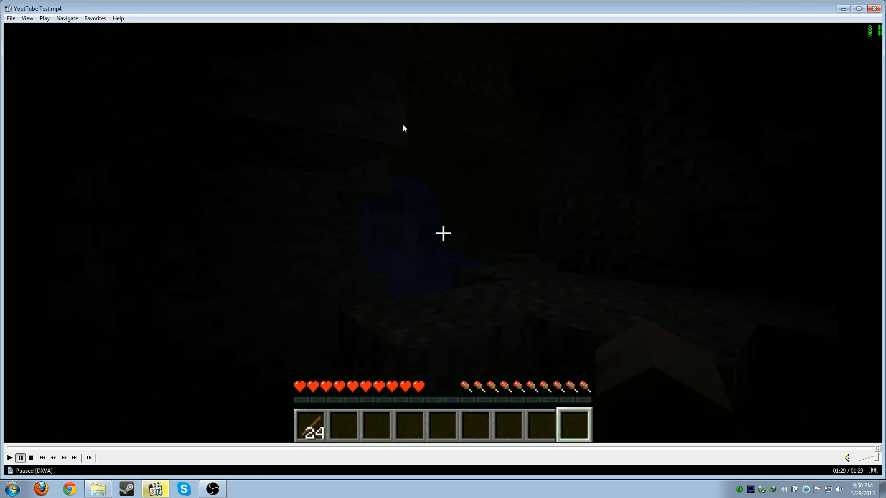
pyautogui.click(876, 8)
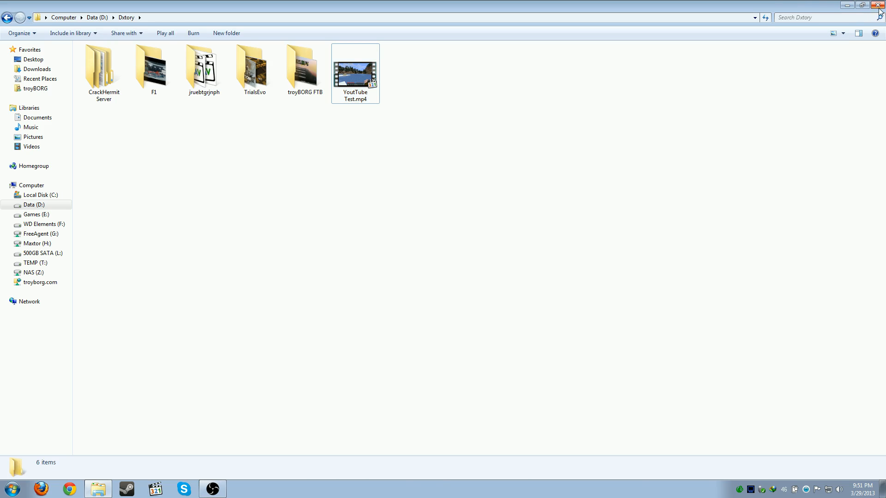
pyautogui.click(878, 7)
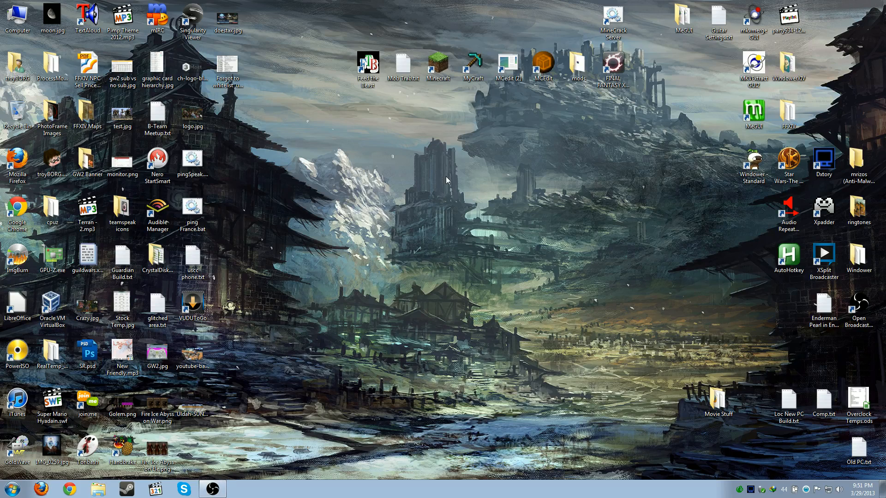